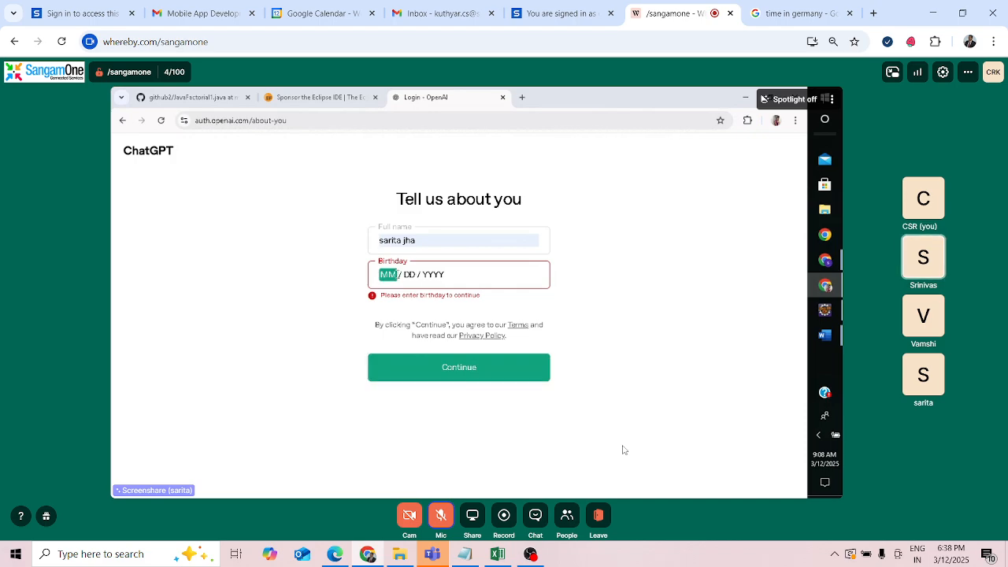
# Step: Unmute the microphone in the Whereby meeting, and mute it again
pyautogui.click(437, 518)
pyautogui.click(438, 518)
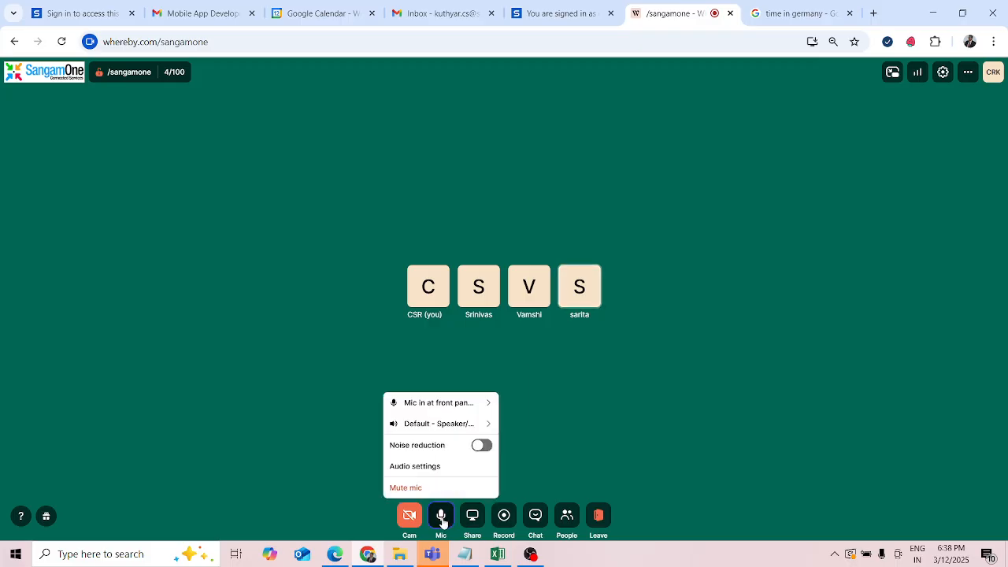
pyautogui.click(441, 515)
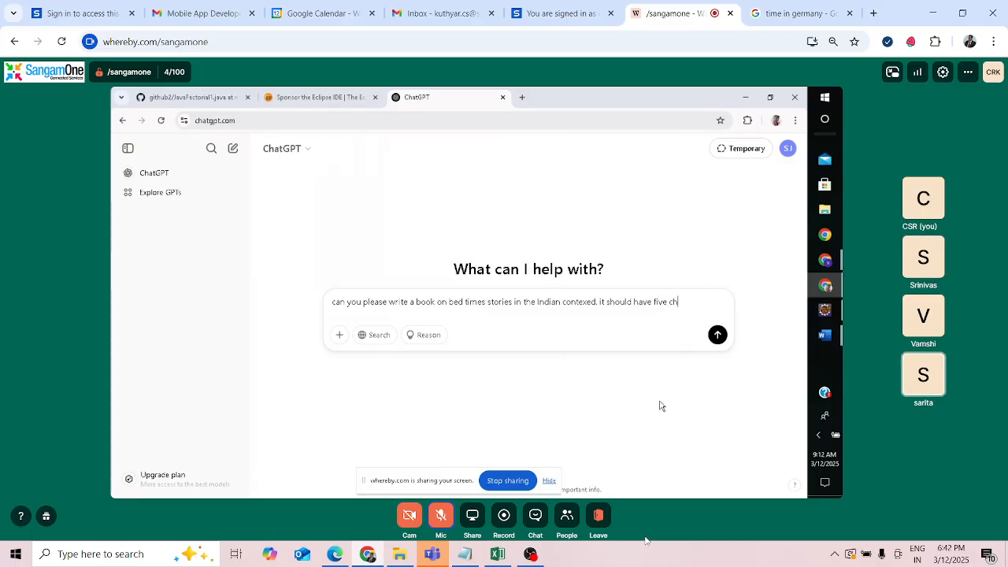
# Step: Complete the ChatGPT prompt with "it should have five chapters of", correcting the misspelled "chepter", and submit it
pyautogui.write('pter')
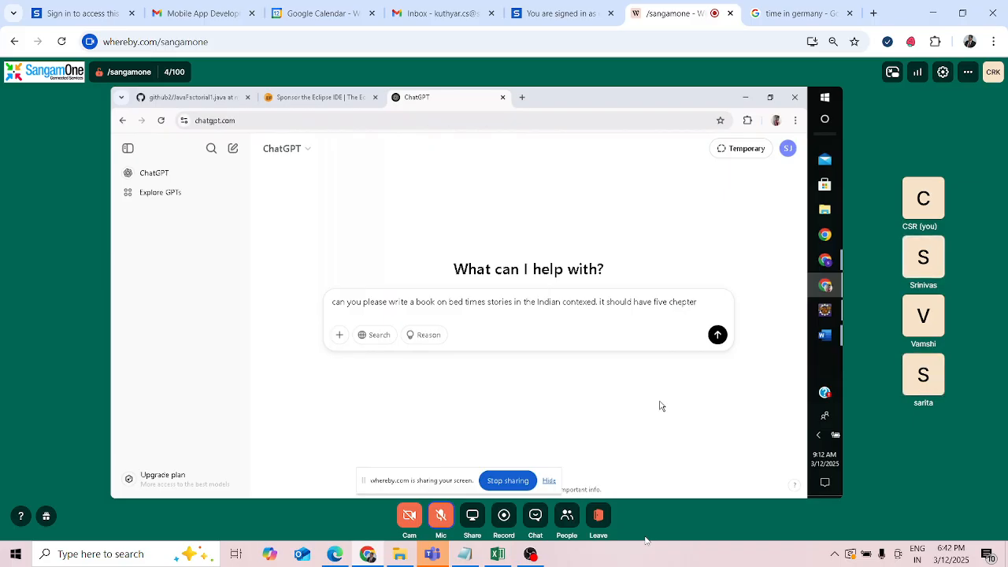
pyautogui.rightClick(682, 302)
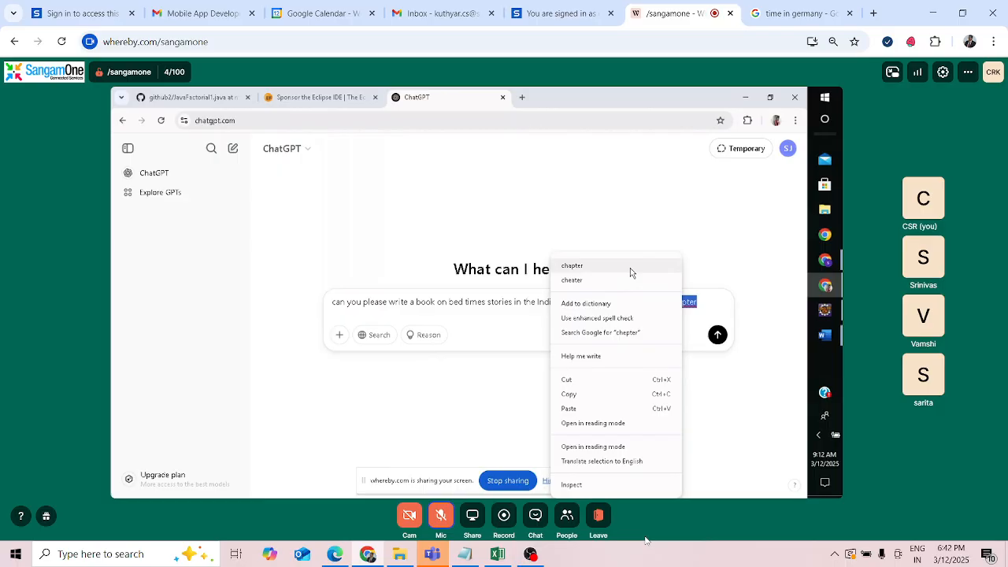
pyautogui.click(630, 271)
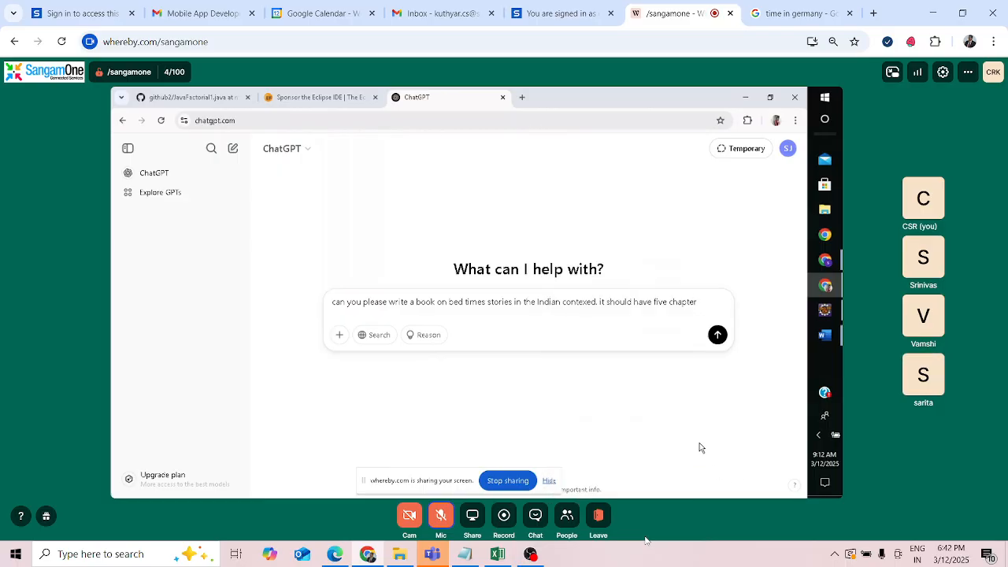
pyautogui.write('s o')
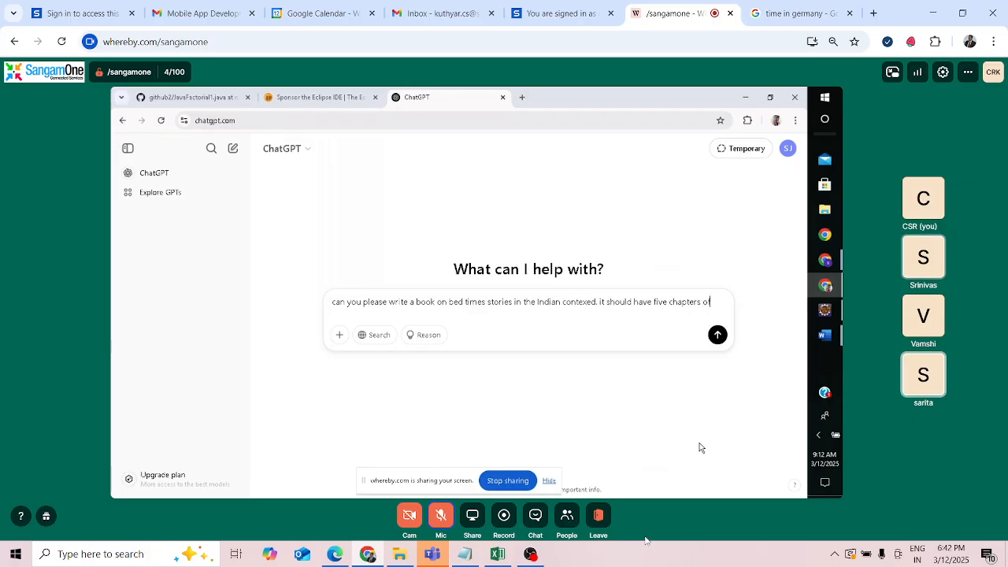
pyautogui.write('f')
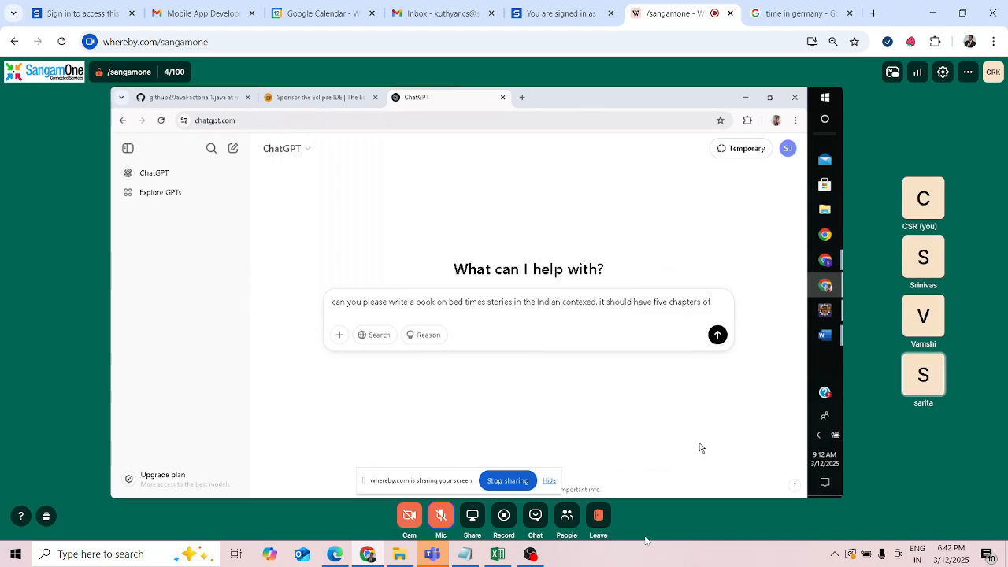
pyautogui.press('Return')
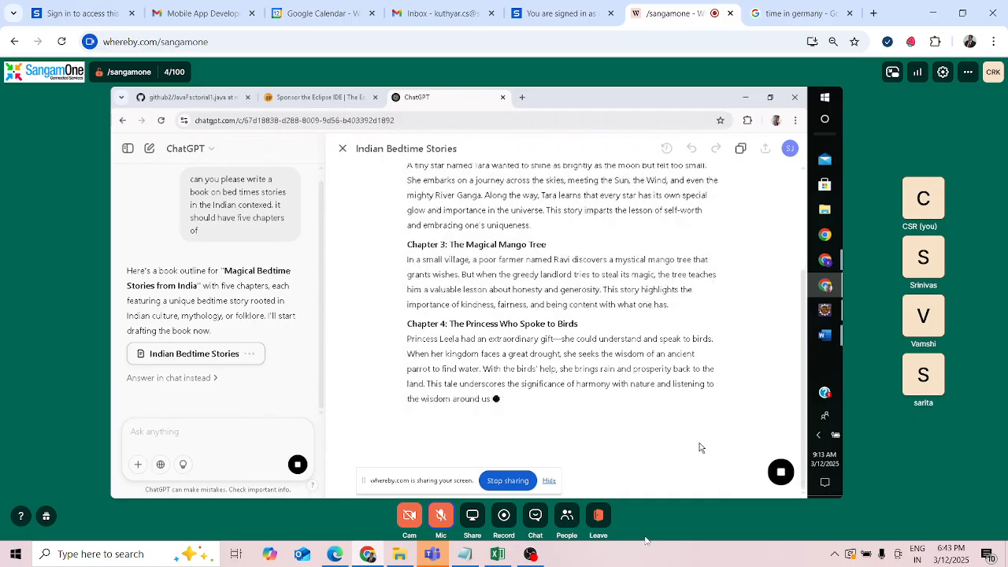
# Step: Hide the screen-sharing notice, then copy the whole Indian Bedtime Stories draft and paste it into the blank Word document Document4
pyautogui.click(549, 482)
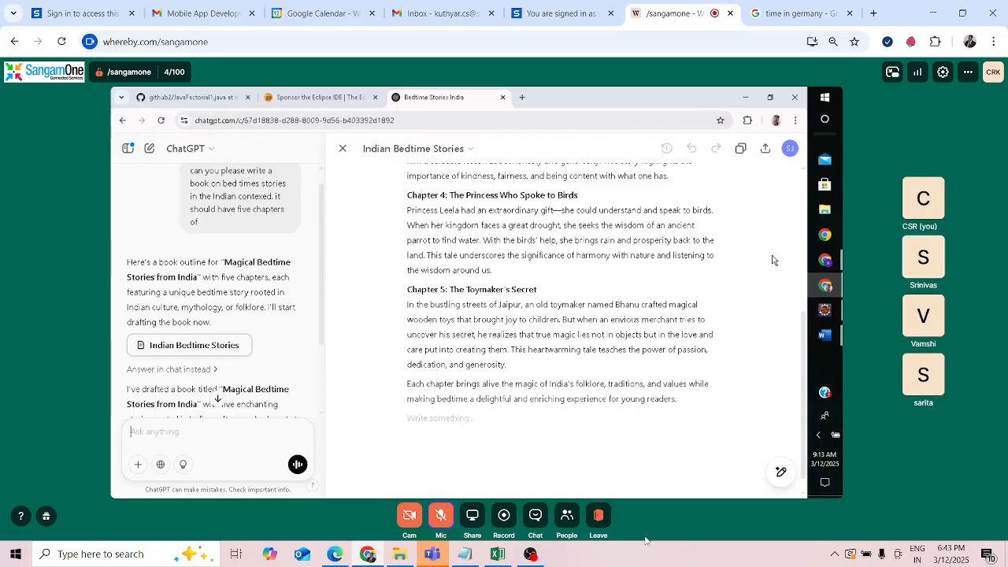
pyautogui.scroll(5, 803, 172)
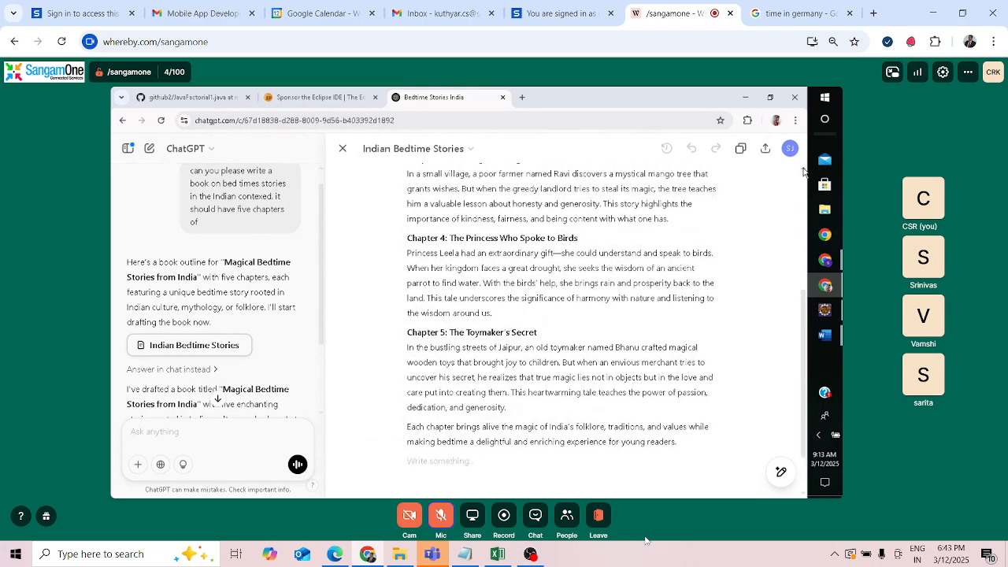
pyautogui.scroll(2, 803, 171)
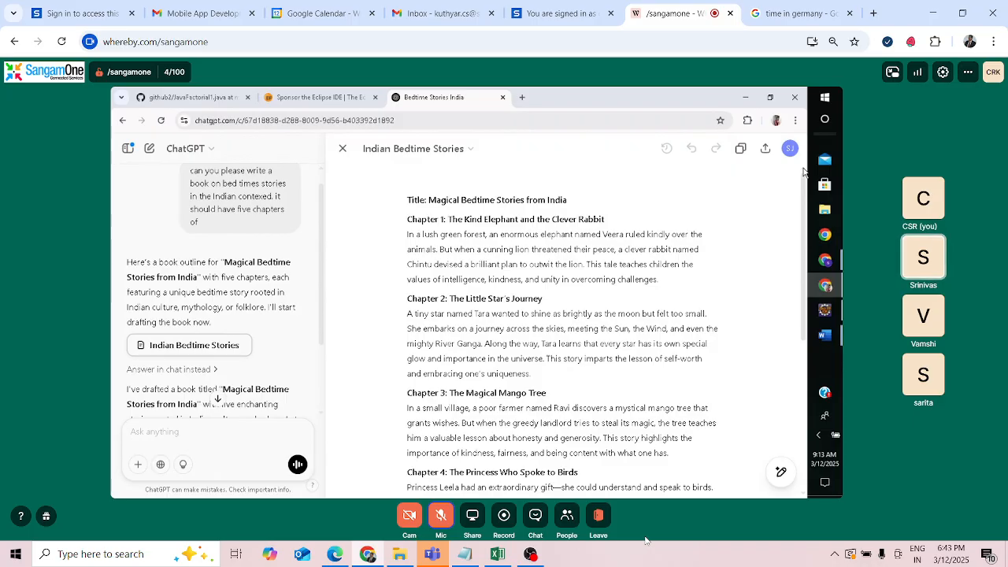
pyautogui.click(745, 149)
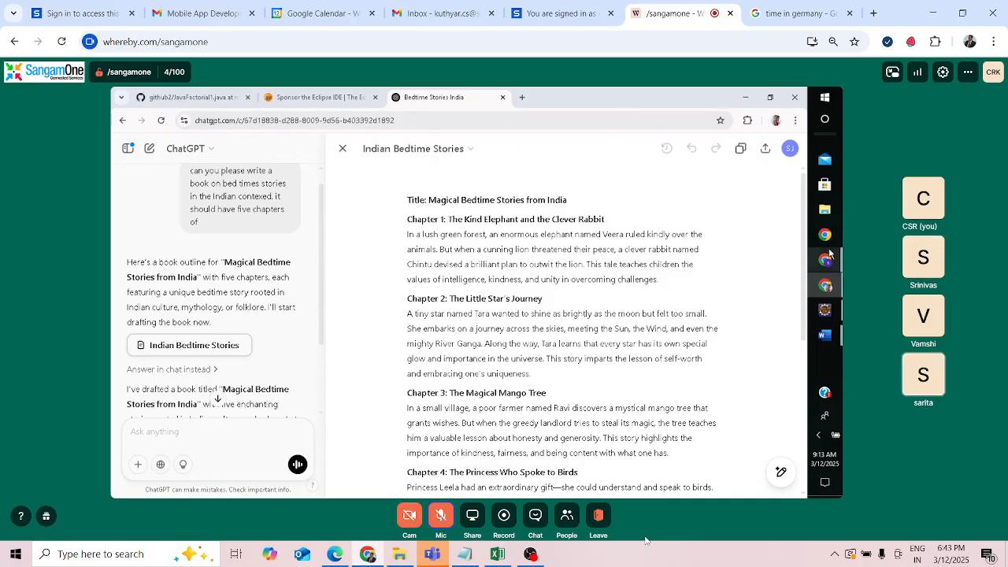
pyautogui.moveTo(826, 337)
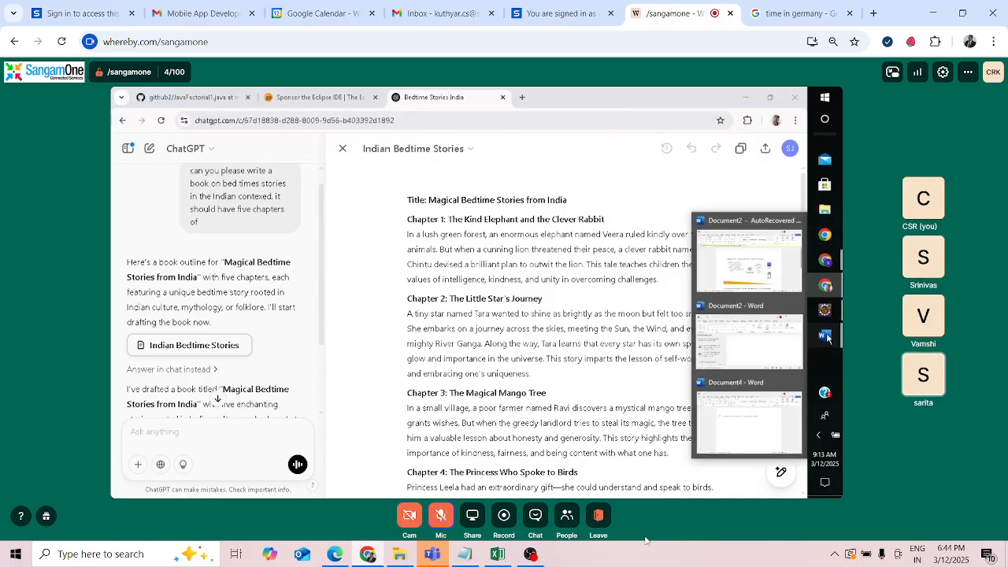
pyautogui.click(746, 416)
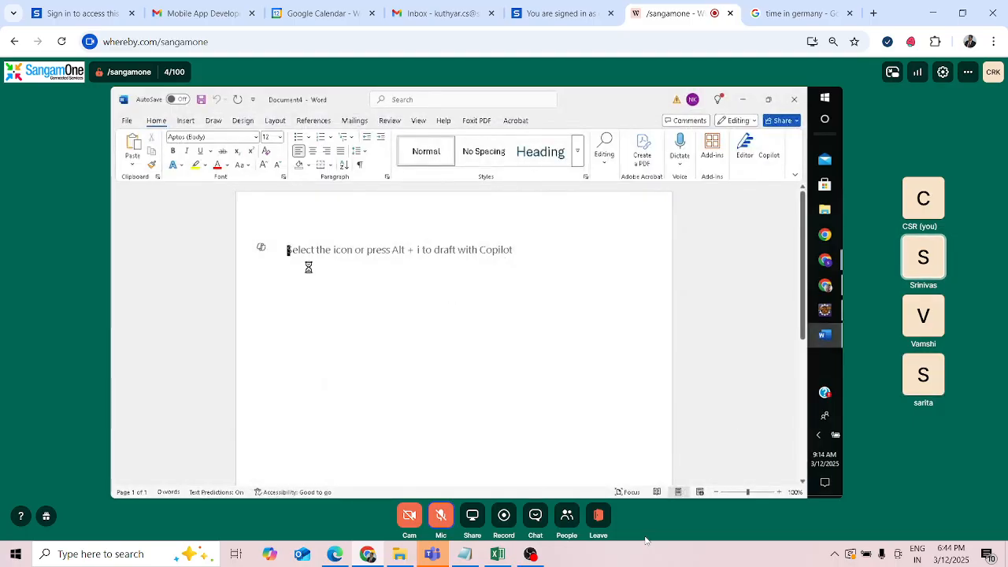
pyautogui.hotkey('ctrl', 'v')
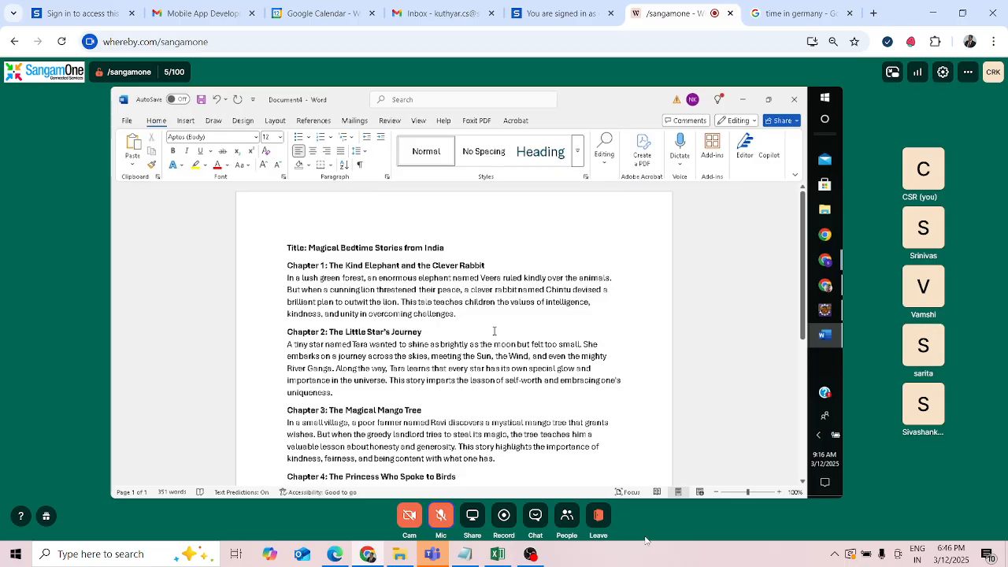
# Step: Insert blank lines after the Chapter 1 paragraph to push the Chapter 2 heading onto the second page
pyautogui.press('Return')
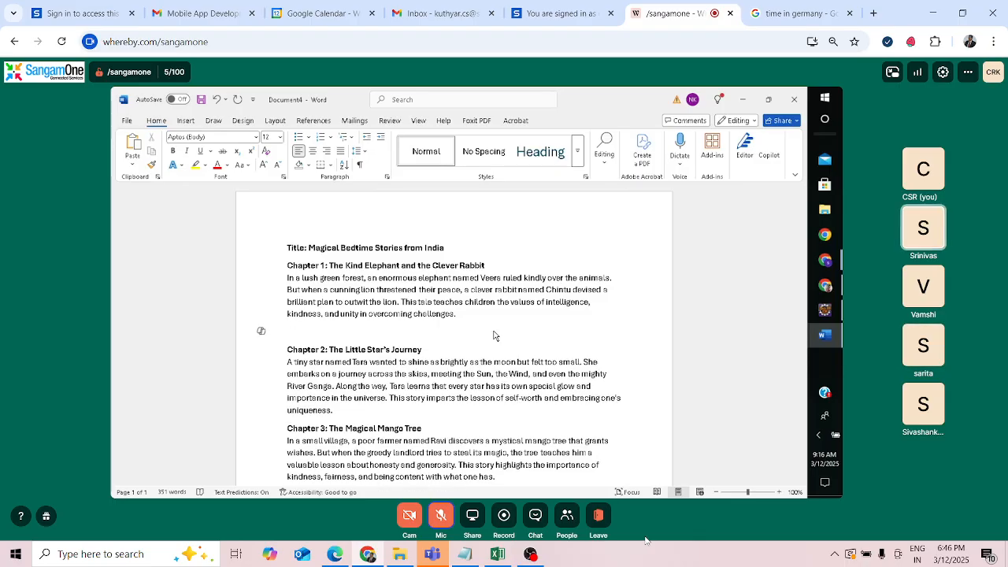
pyautogui.press('Return')
pyautogui.press('Return')
pyautogui.press('Return')
pyautogui.press('Return')
pyautogui.press('Return')
pyautogui.press('Return')
pyautogui.press('Return')
pyautogui.press('Return')
pyautogui.press('Return')
pyautogui.press('Return')
pyautogui.press('Return')
pyautogui.press('Return')
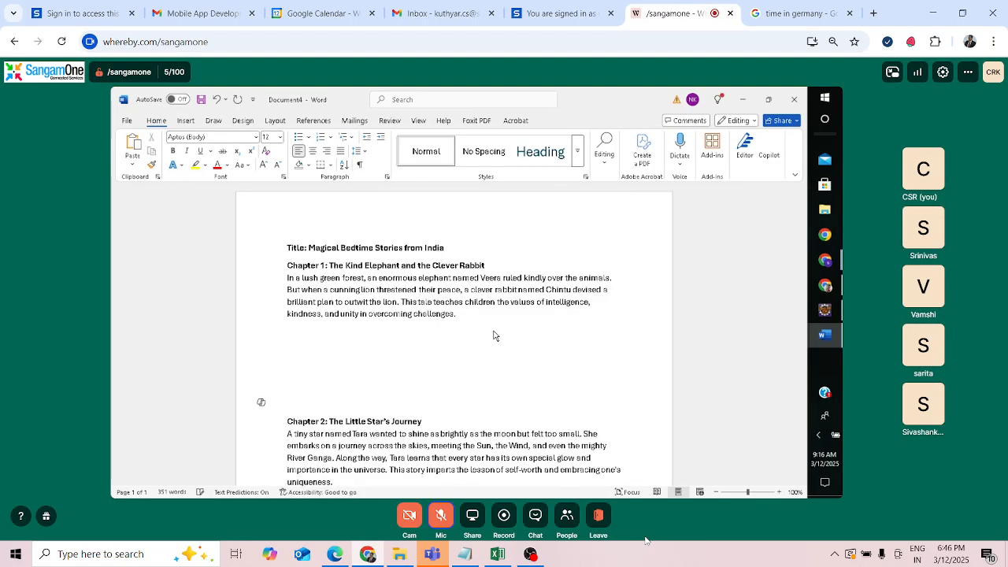
pyautogui.press('Return')
pyautogui.press('Return')
pyautogui.press('Return')
pyautogui.press('Return')
pyautogui.press('Return')
pyautogui.press('Return')
pyautogui.press('Return')
pyautogui.press('Return')
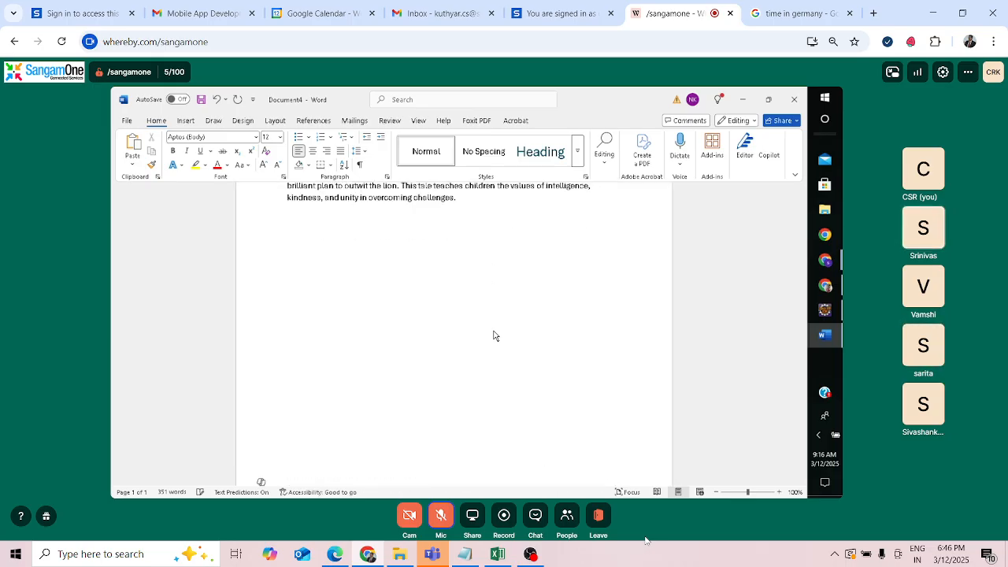
pyautogui.press('Return')
pyautogui.press('Return')
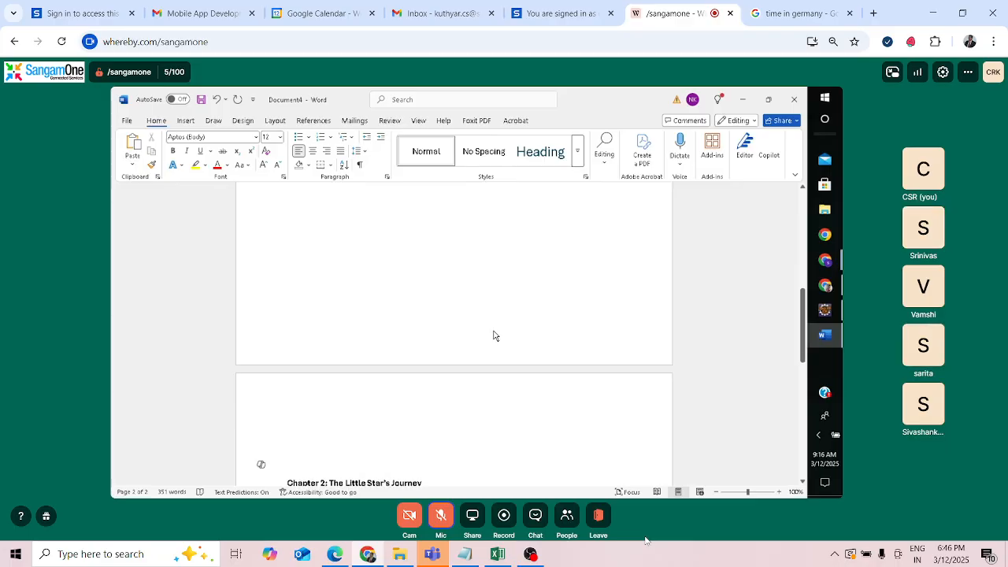
# Step: Remove all the blank lines between the Chapter 1 paragraph and the Chapter 2 heading
pyautogui.press('BackSpace')
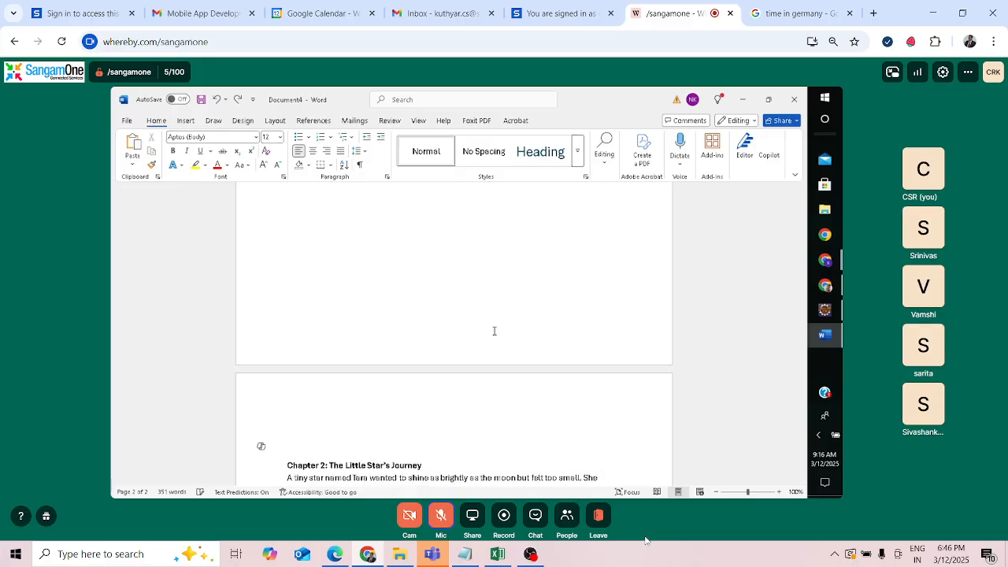
pyautogui.press('BackSpace')
pyautogui.press('BackSpace')
pyautogui.press('BackSpace')
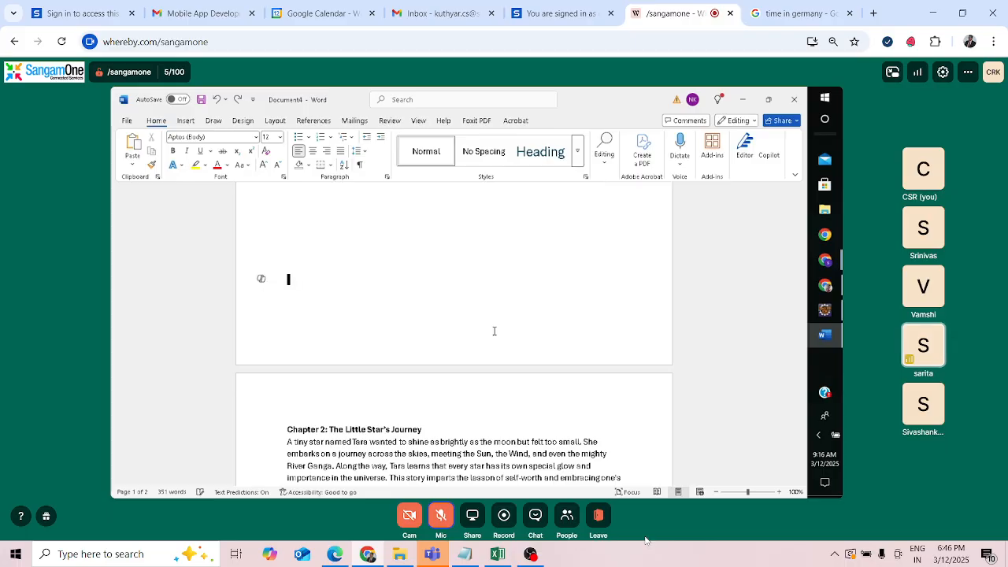
pyautogui.press('BackSpace')
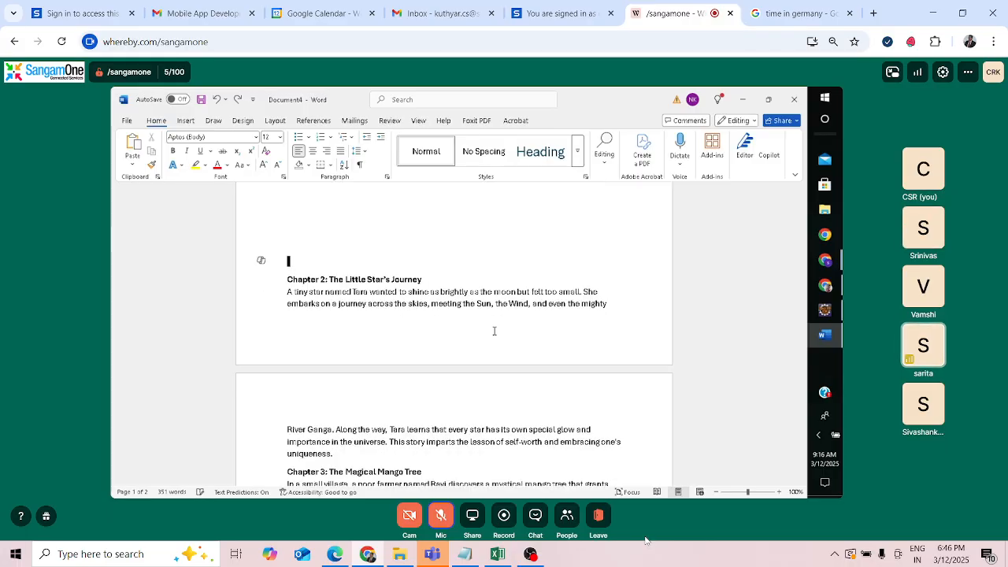
pyautogui.press('BackSpace')
pyautogui.press('BackSpace')
pyautogui.press('BackSpace')
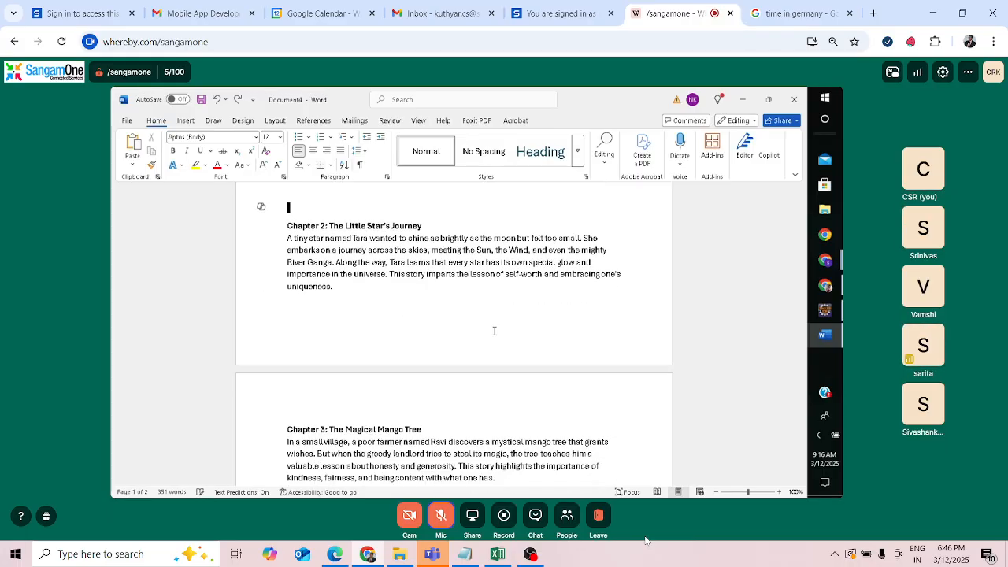
pyautogui.press('BackSpace')
pyautogui.write('z')
pyautogui.press('BackSpace')
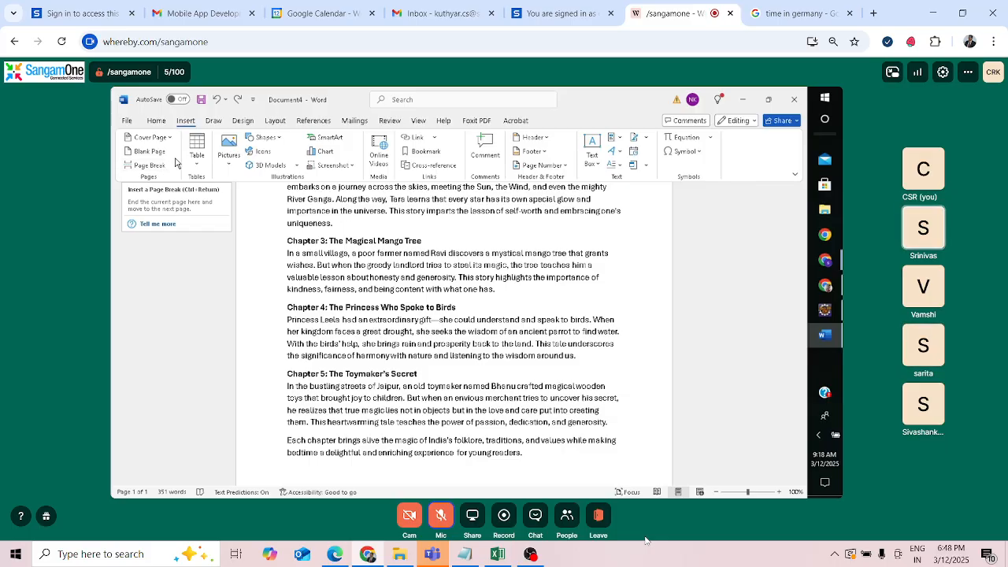
# Step: Insert a Next Page section break at the end of the Chapter 1 paragraph, before the Chapter 2 heading
pyautogui.click(215, 123)
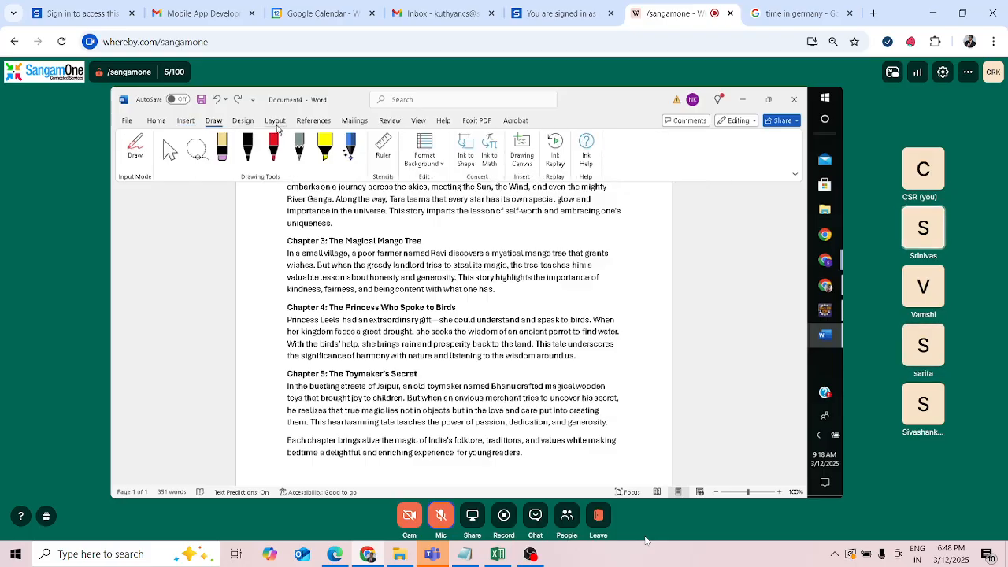
pyautogui.click(275, 121)
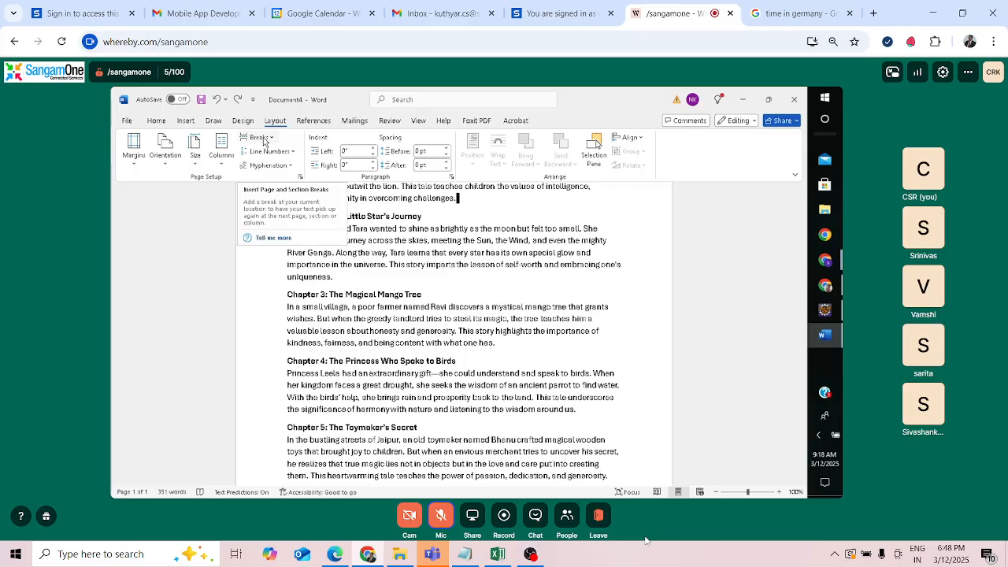
pyautogui.click(269, 139)
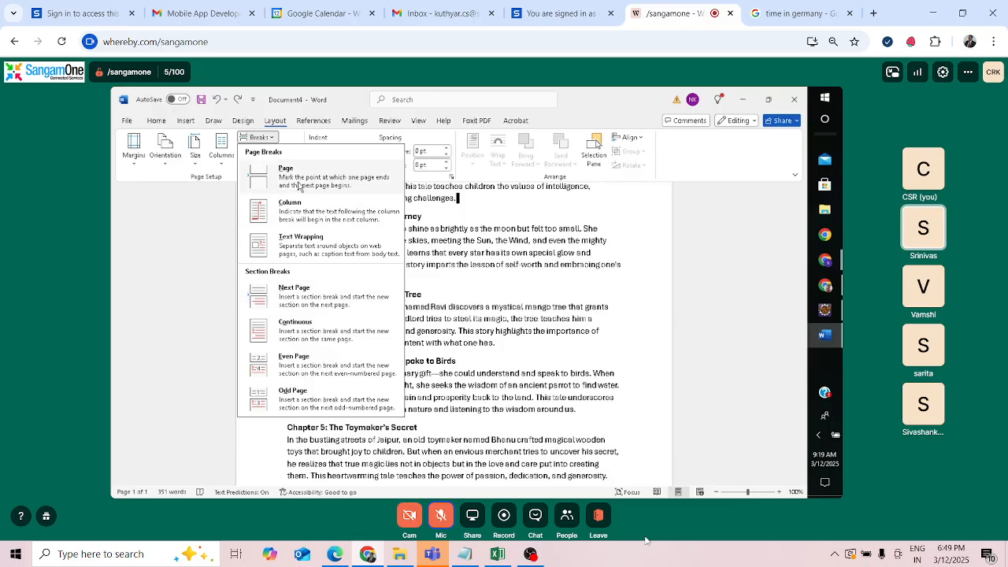
pyautogui.click(303, 299)
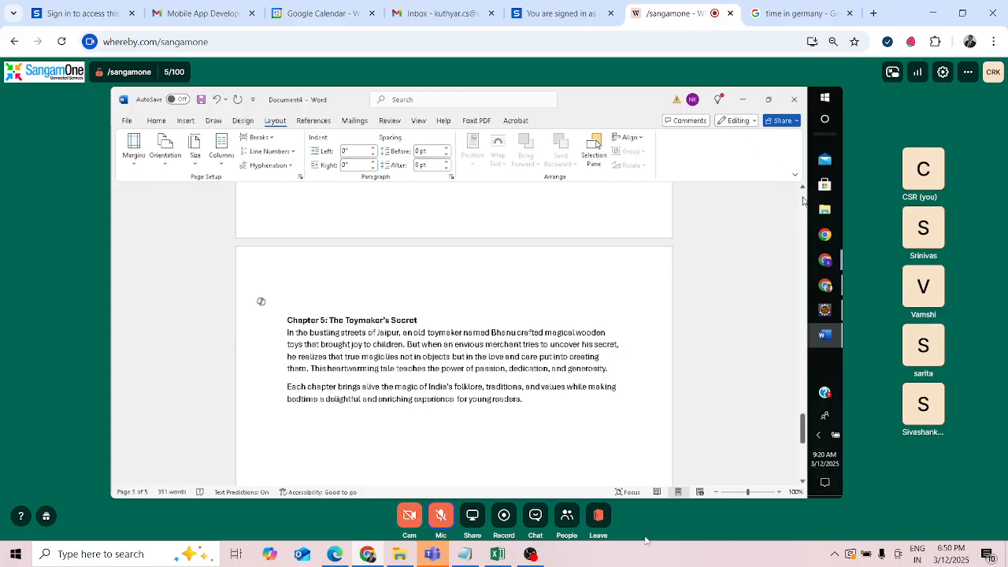
# Step: Review the document from the Chapter 5 page back to the title to check that each chapter starts on its own page
pyautogui.scroll(3, 803, 189)
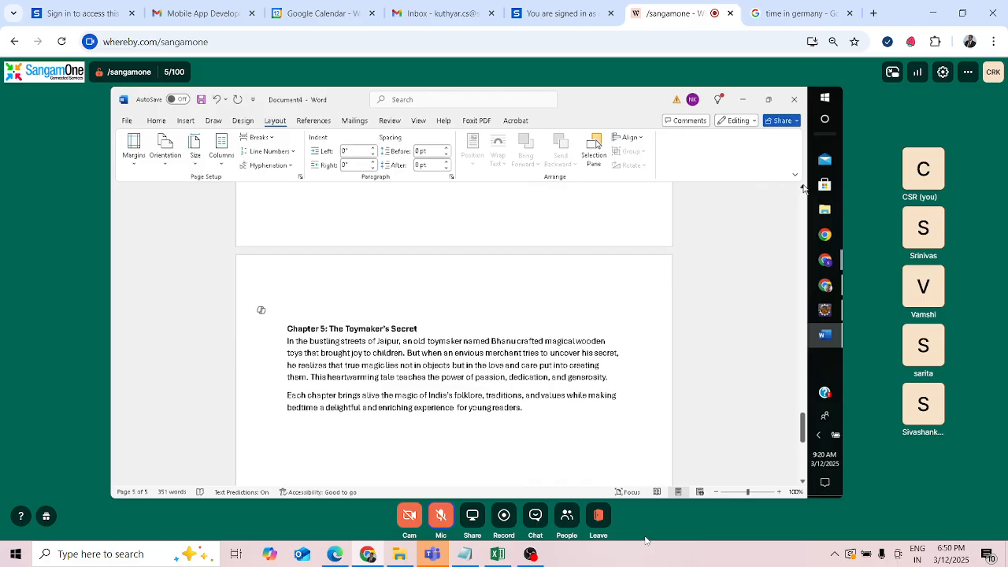
pyautogui.scroll(3, 803, 189)
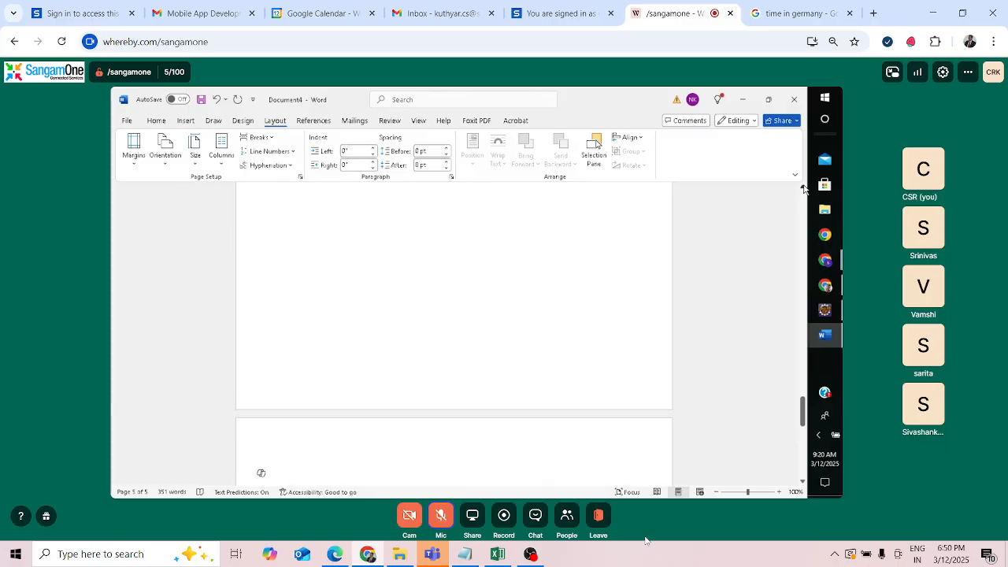
pyautogui.scroll(5, 803, 189)
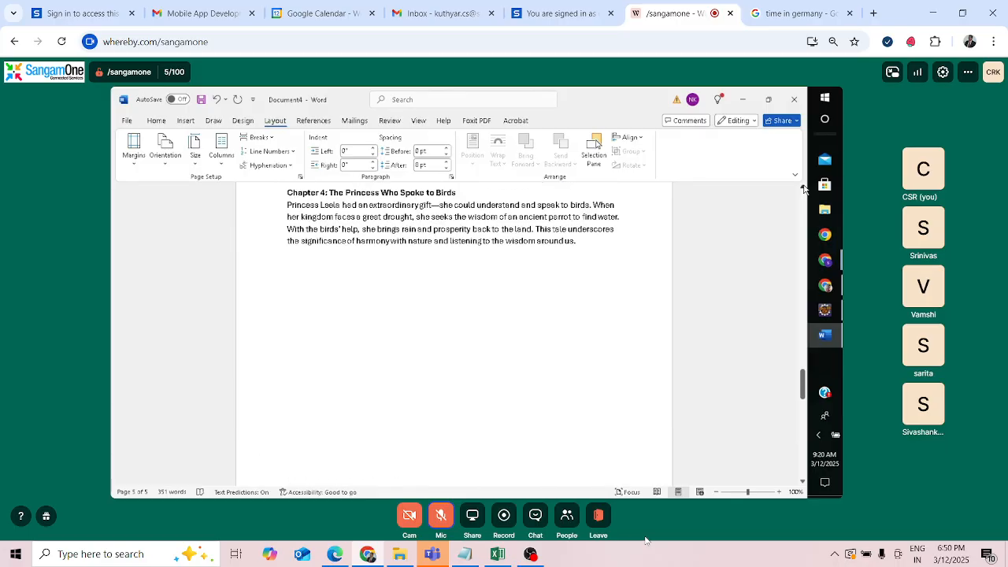
pyautogui.scroll(5, 803, 189)
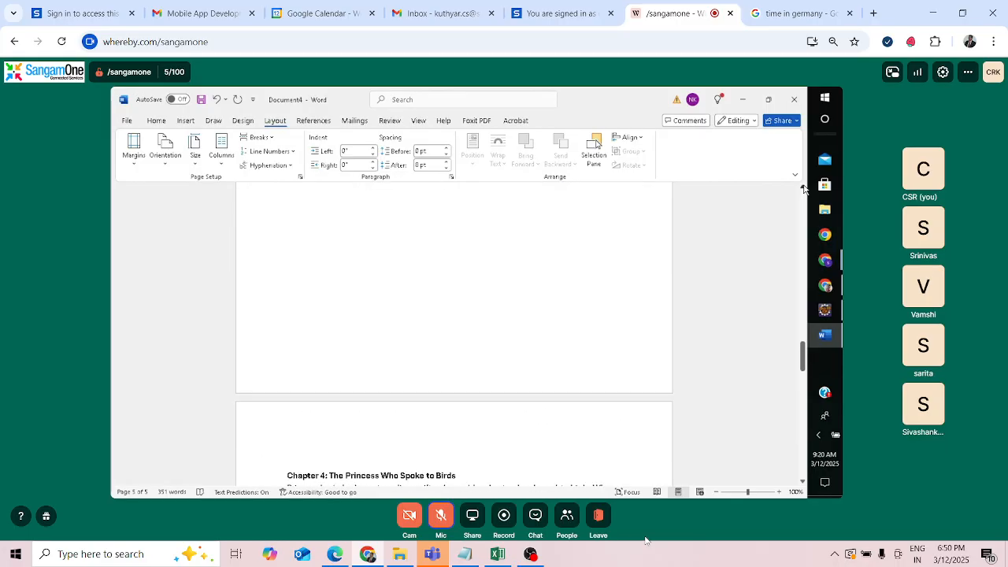
pyautogui.scroll(5, 803, 189)
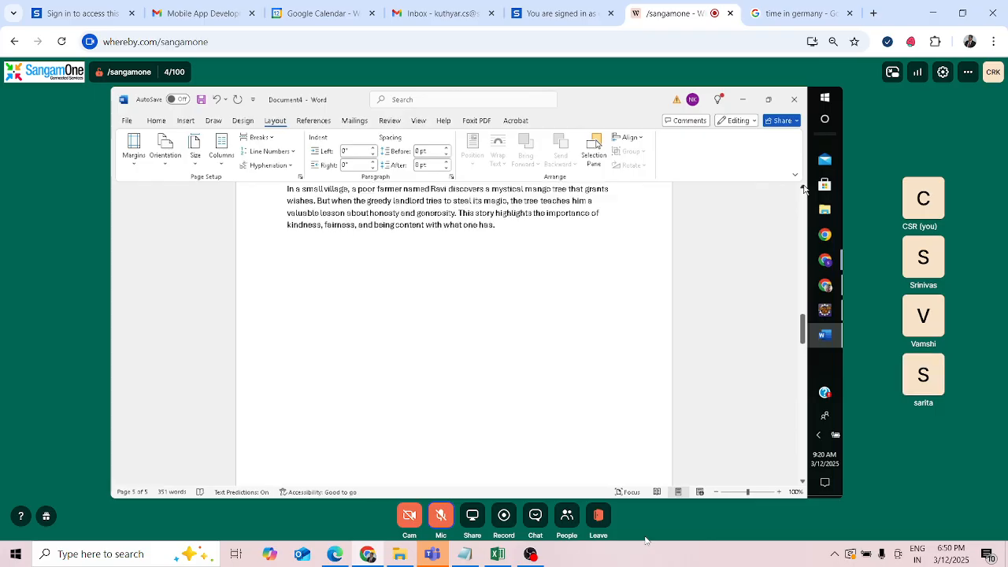
pyautogui.scroll(5, 803, 189)
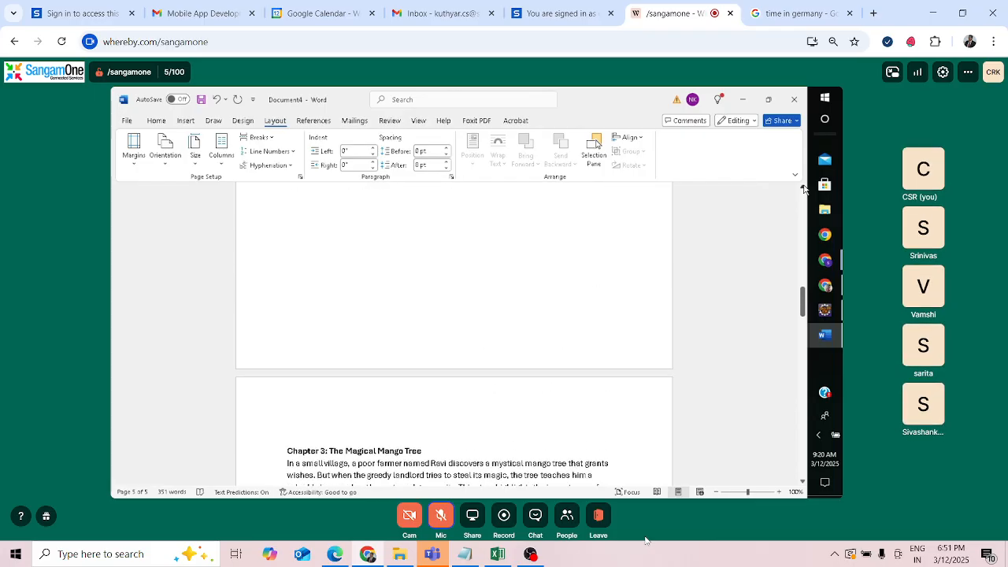
pyautogui.scroll(5, 803, 189)
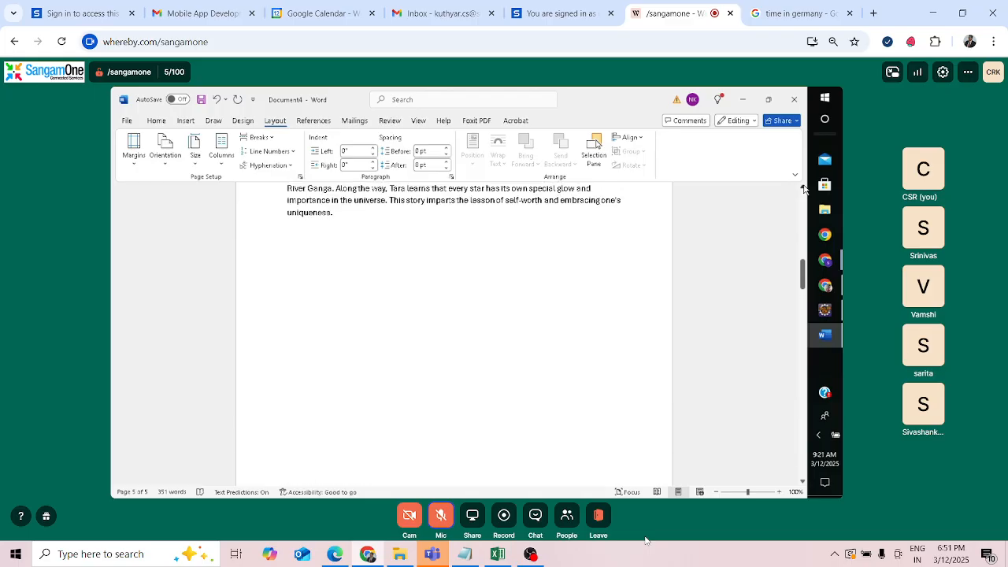
pyautogui.scroll(5, 803, 189)
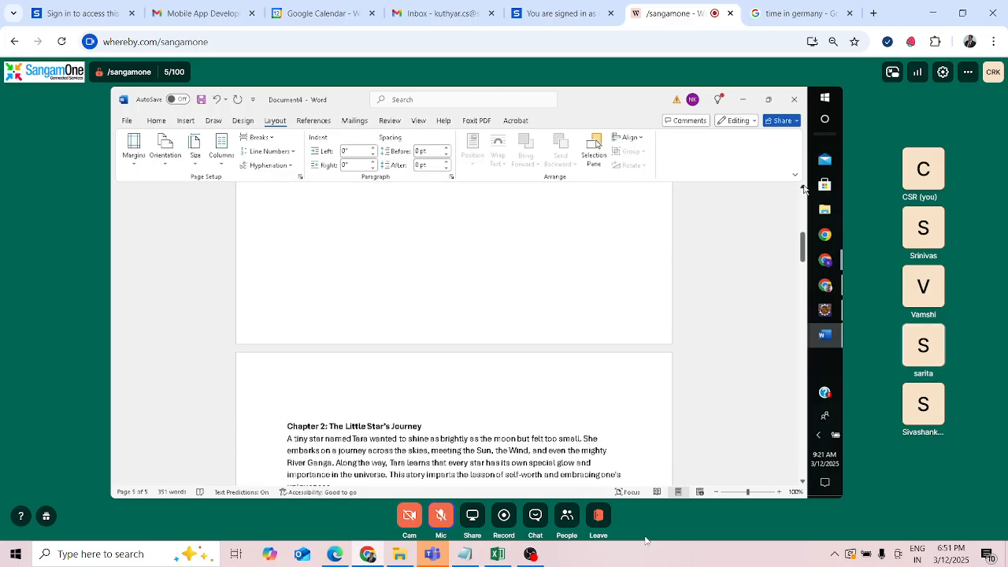
pyautogui.scroll(5, 803, 189)
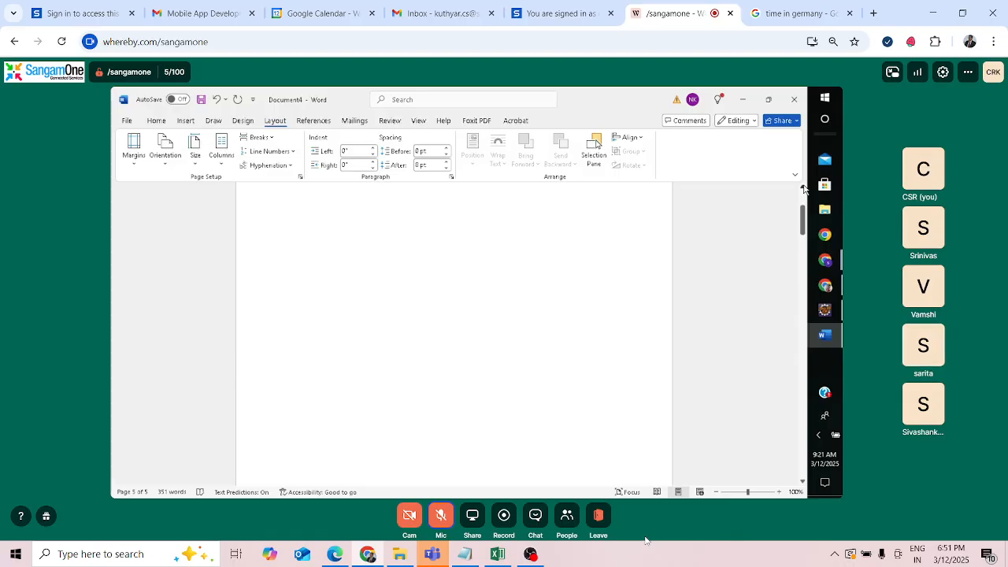
pyautogui.scroll(1, 803, 189)
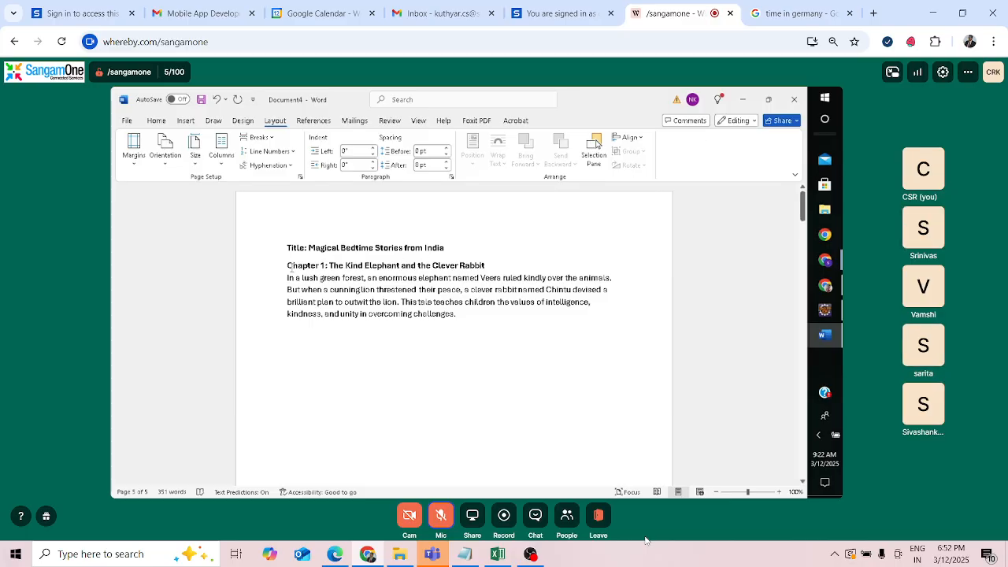
# Step: Apply the first-level Heading style to the line "Chapter 1: The Kind Elephant and the Clever Rabbit"
pyautogui.moveTo(287, 262); pyautogui.dragTo(465, 326)
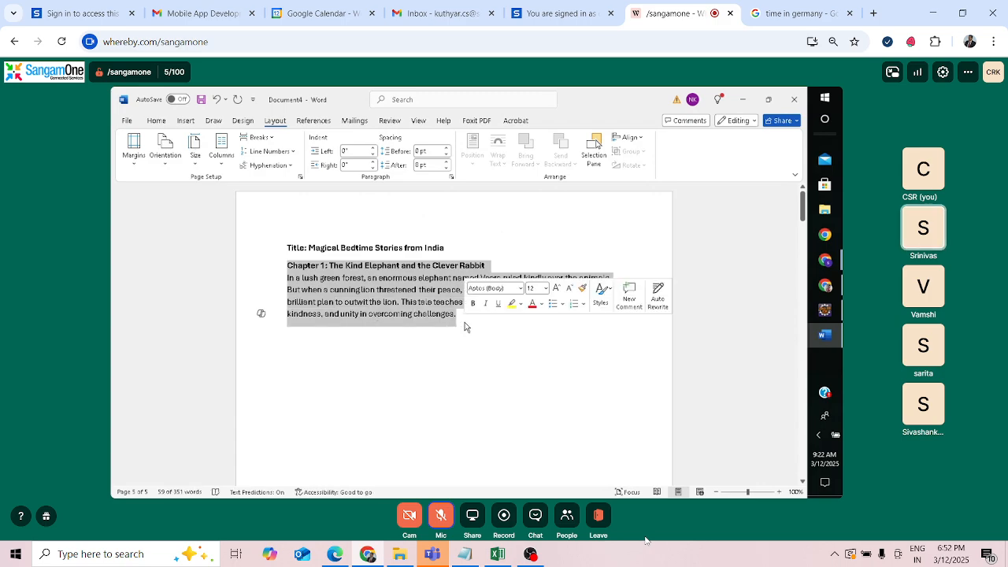
pyautogui.click(420, 347)
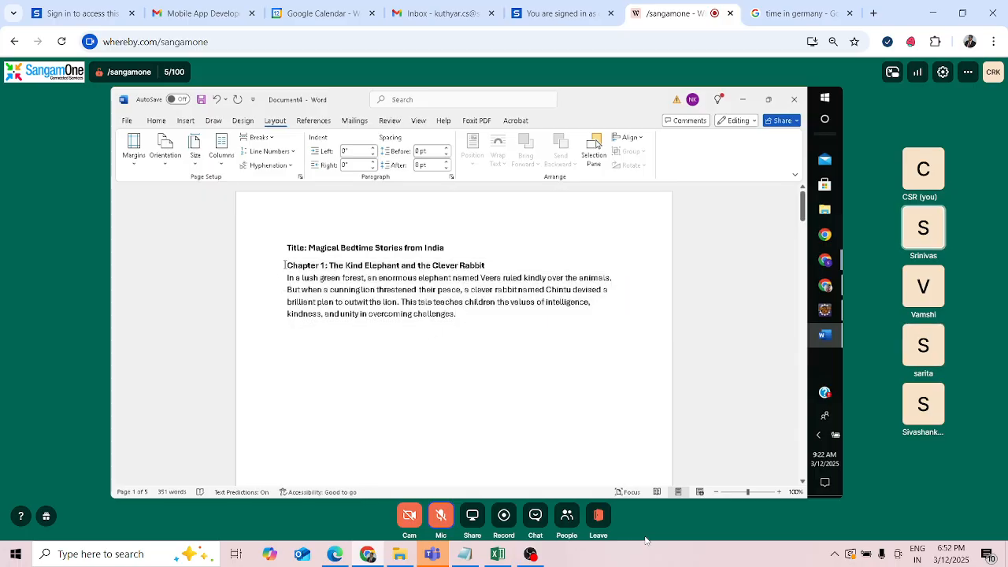
pyautogui.moveTo(286, 266); pyautogui.dragTo(472, 270)
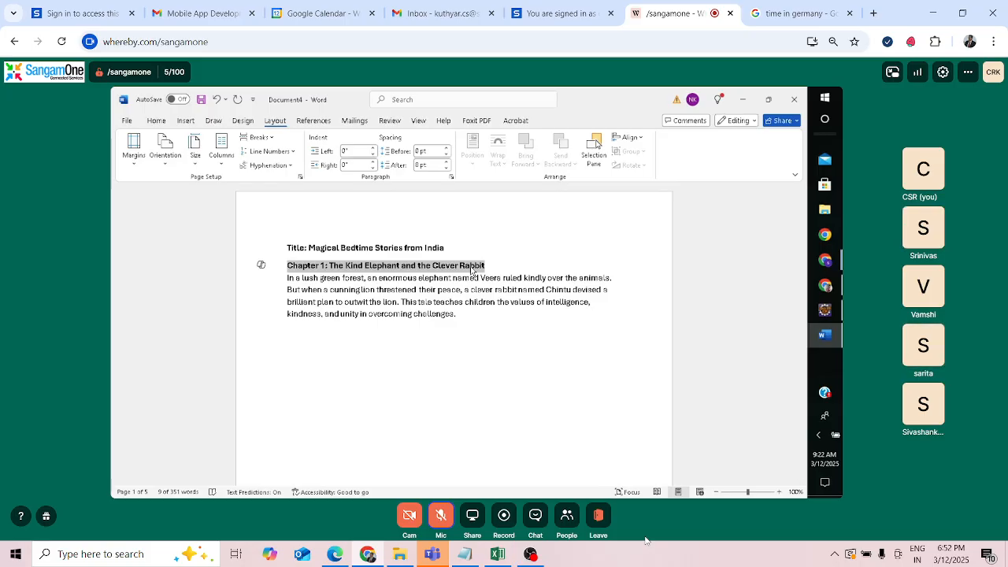
pyautogui.click(156, 121)
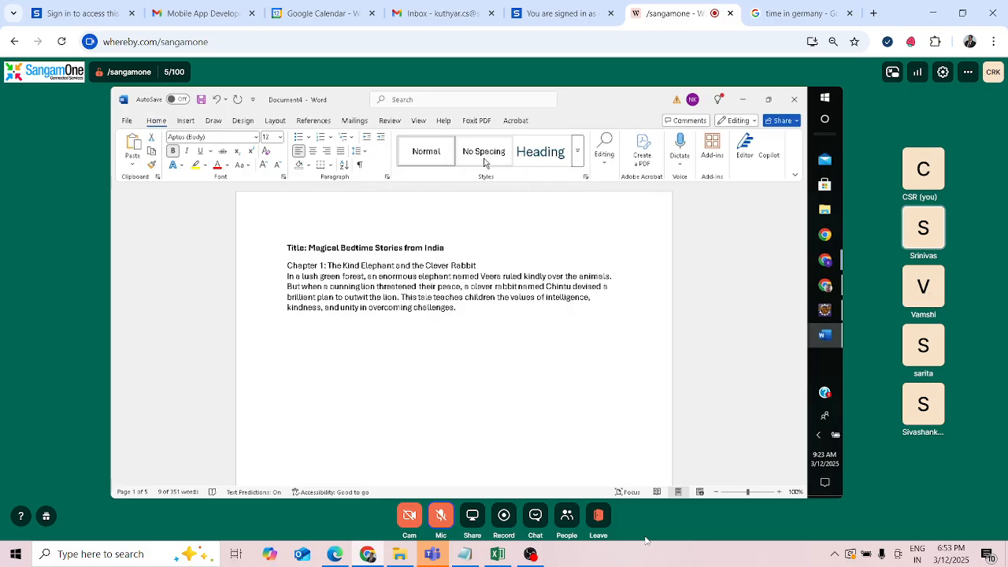
pyautogui.click(530, 164)
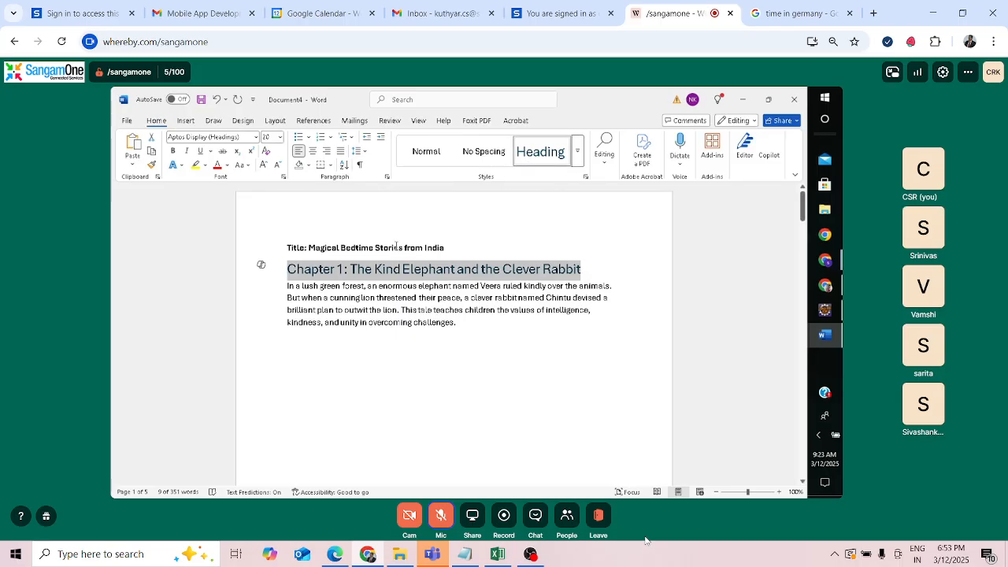
# Step: Try the Heading 2 style on the Chapter 1 title line, and settle on Heading 3 for it
pyautogui.click(803, 483)
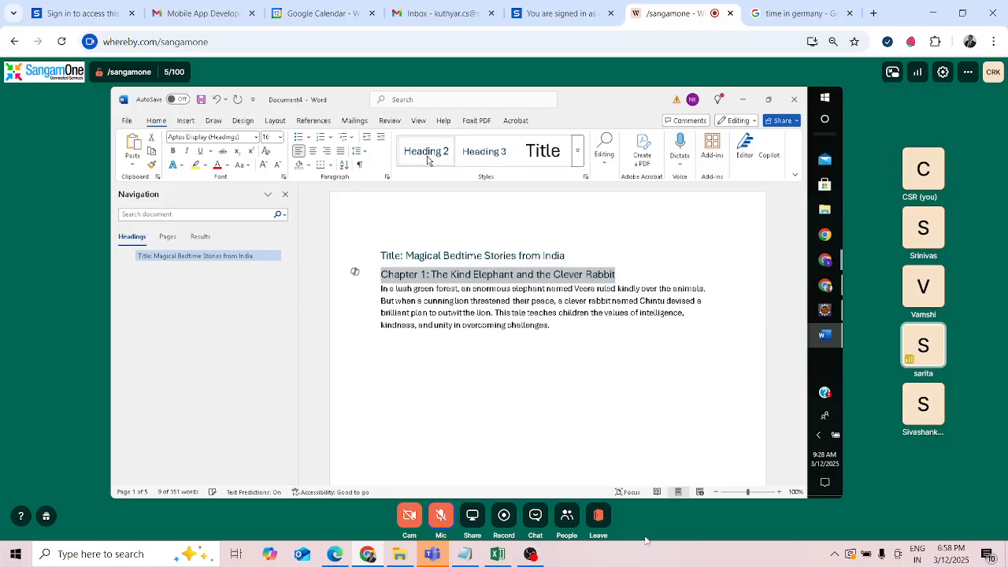
pyautogui.click(427, 161)
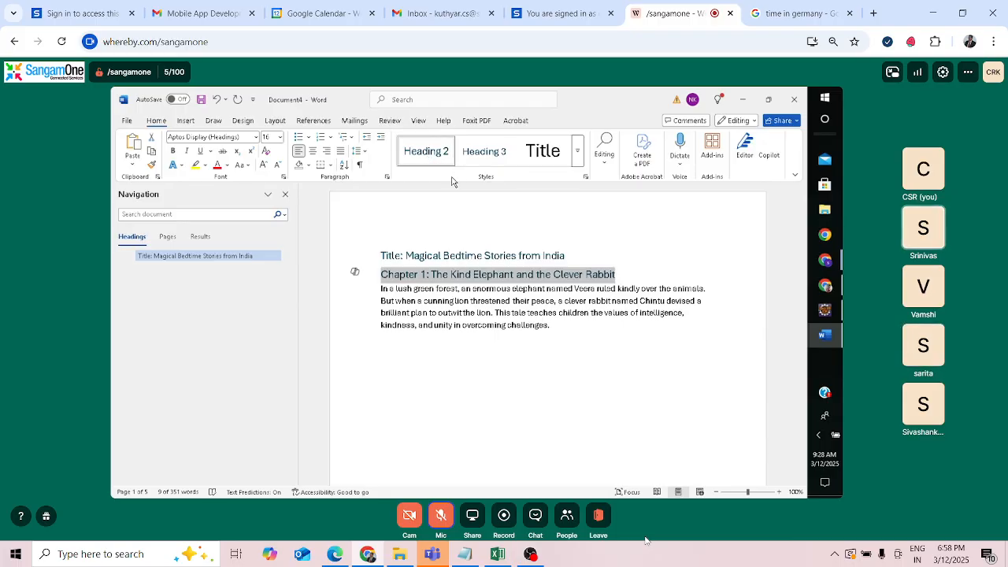
pyautogui.click(483, 153)
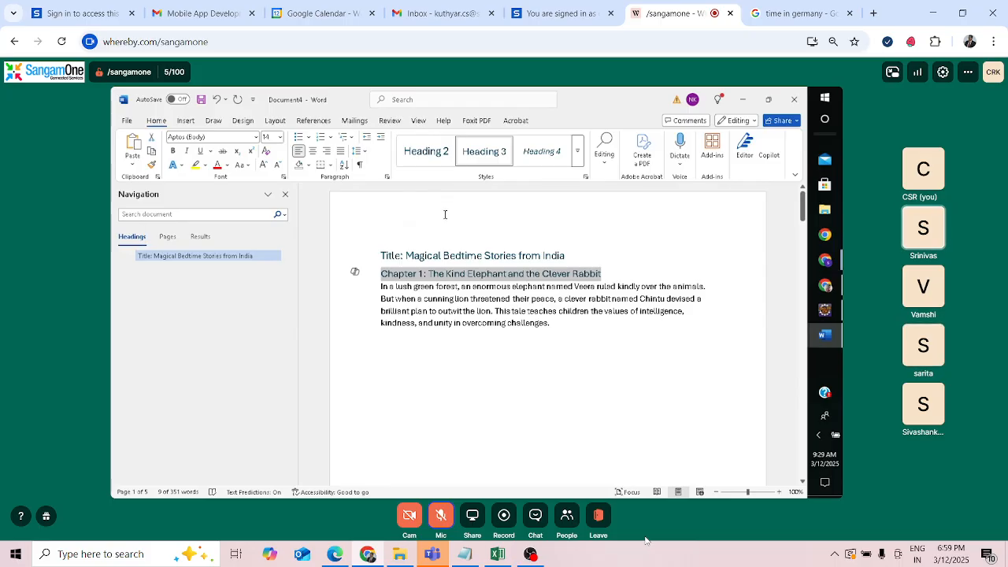
pyautogui.click(603, 273)
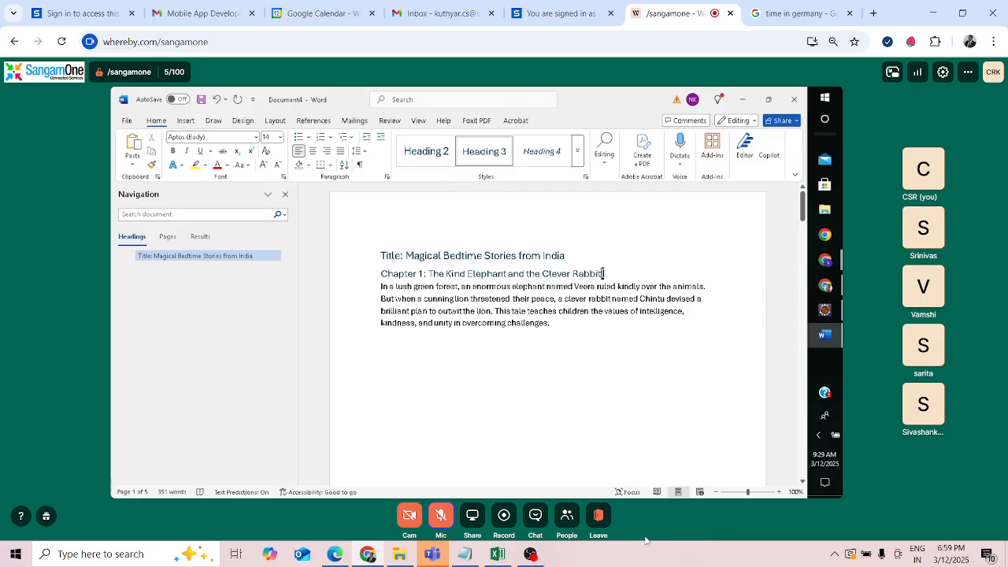
pyautogui.press('Return')
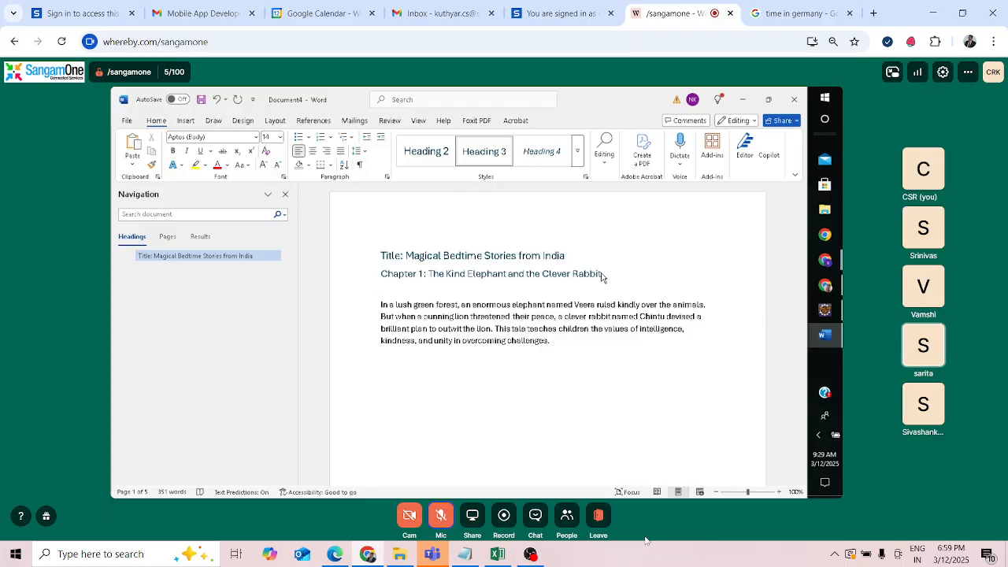
pyautogui.write('ch')
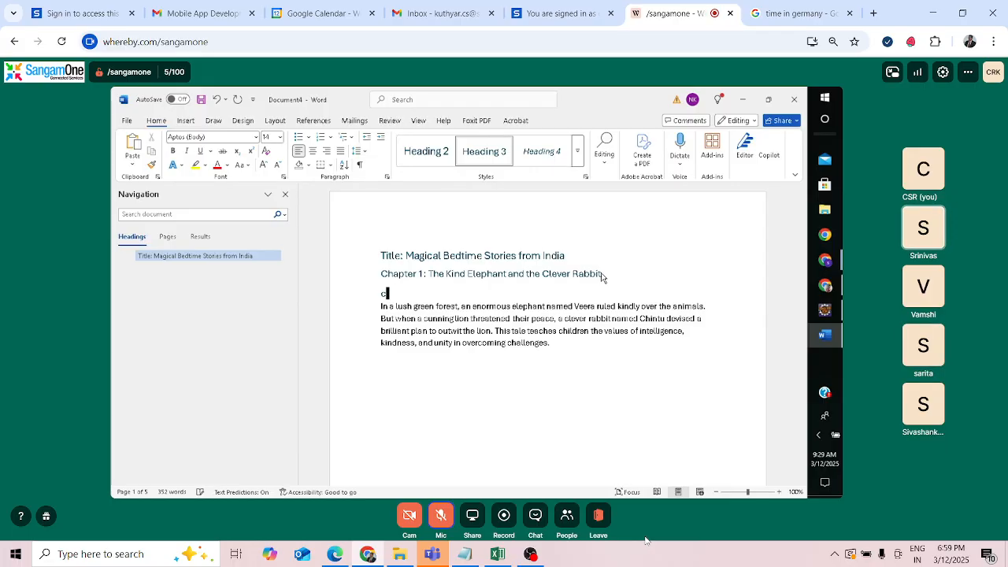
pyautogui.press('BackSpace')
pyautogui.press('BackSpace')
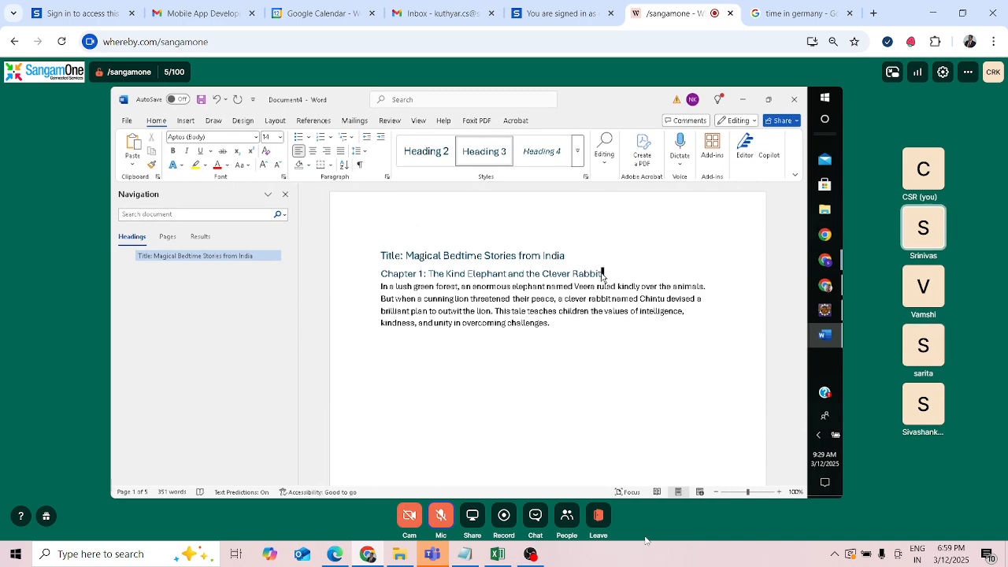
# Step: Insert a new line between the Chapter 1 heading and its story paragraph, and enter "hapter 1" on it
pyautogui.click(382, 286)
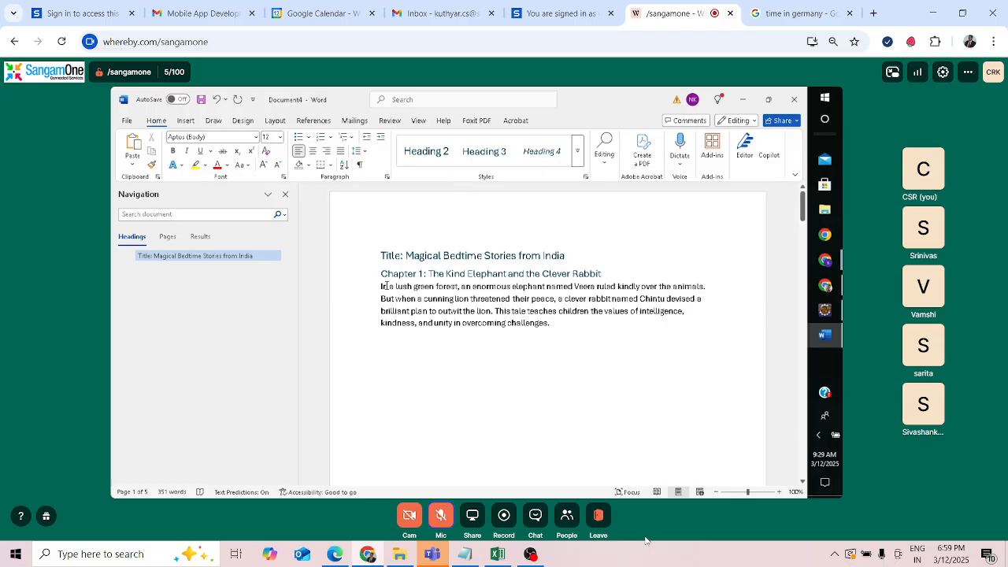
pyautogui.press('Return')
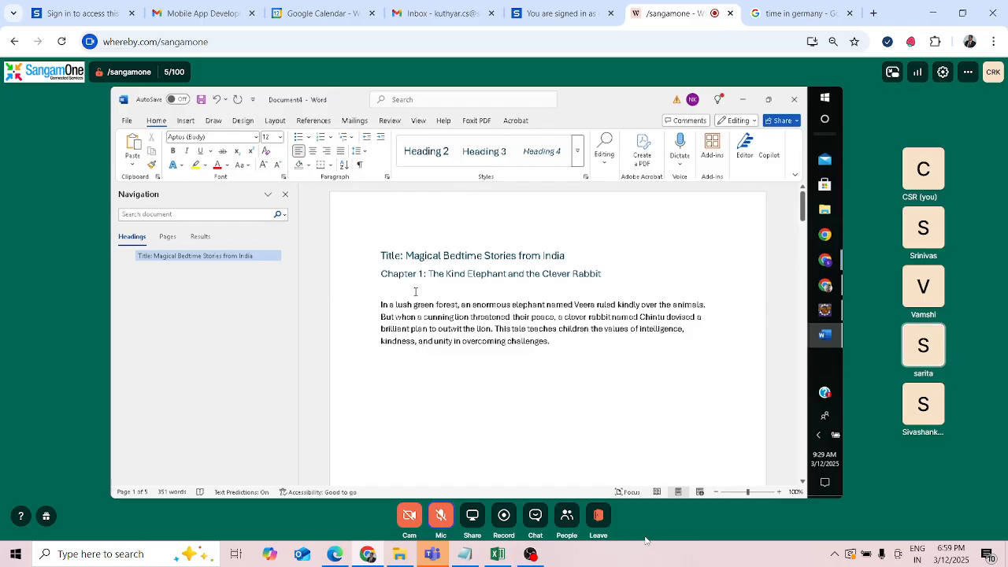
pyautogui.write('C')
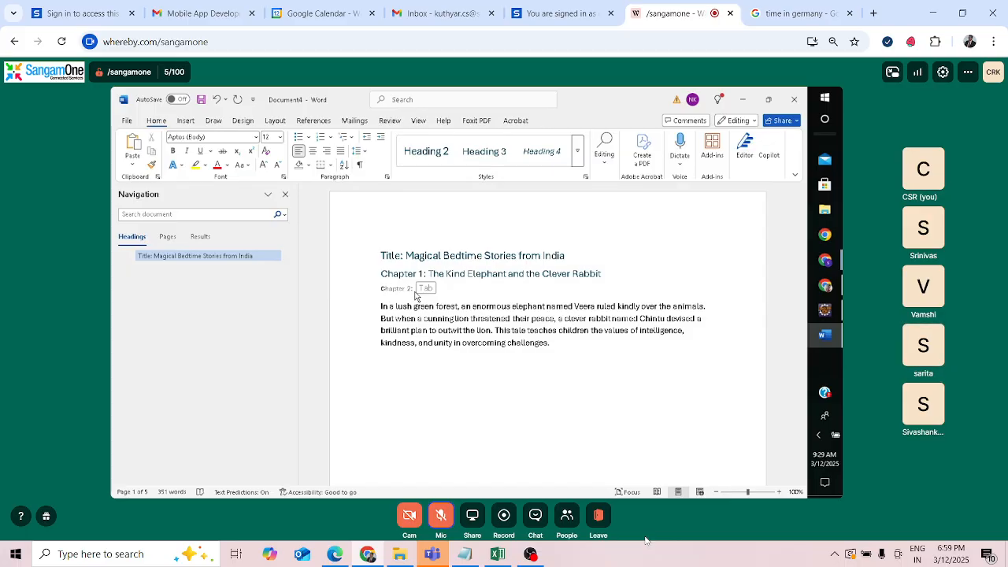
pyautogui.click(416, 292)
pyautogui.press('BackSpace')
pyautogui.write('ha')
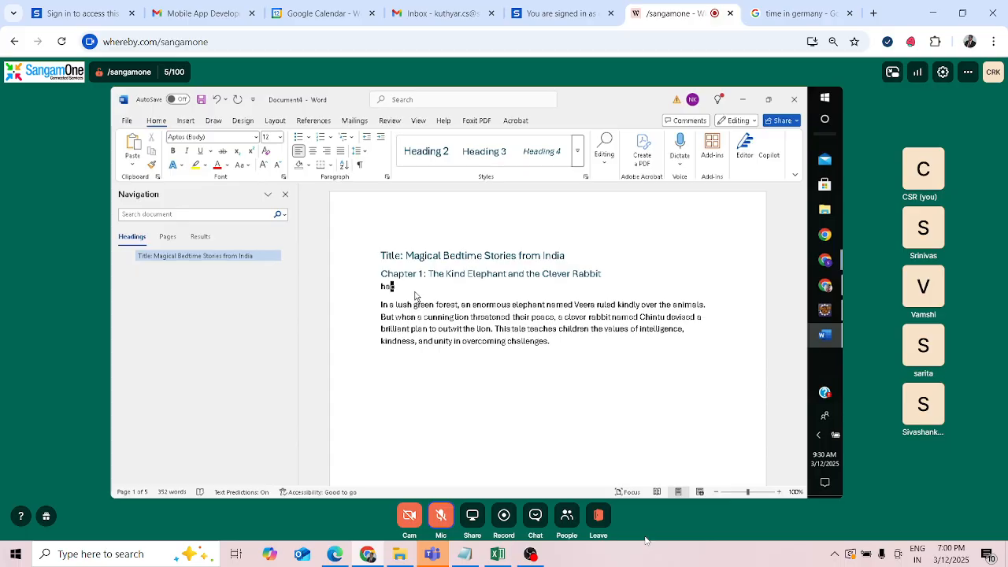
pyautogui.write('pter')
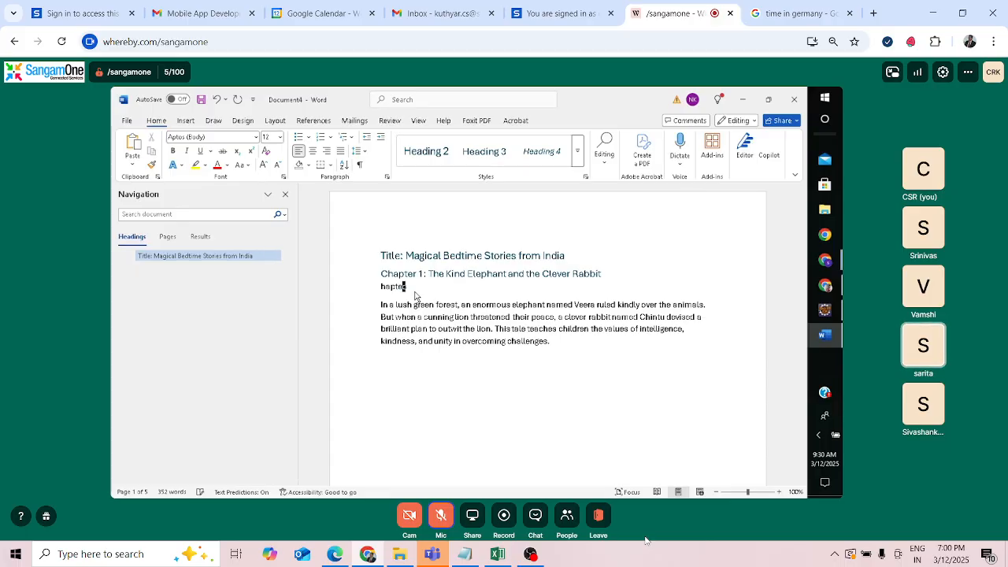
pyautogui.write(' 1')
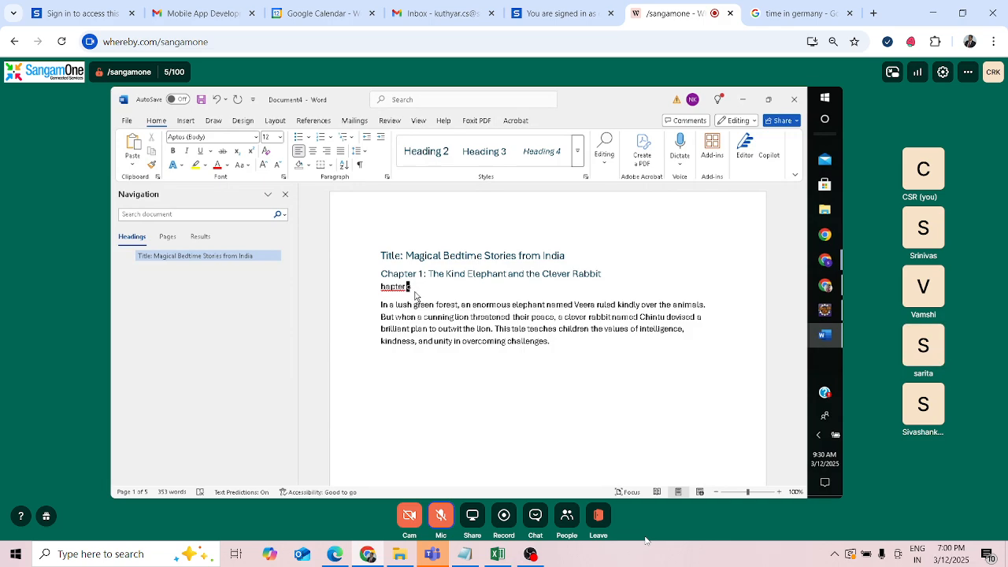
pyautogui.write(' 1')
pyautogui.moveTo(417, 287); pyautogui.dragTo(411, 288)
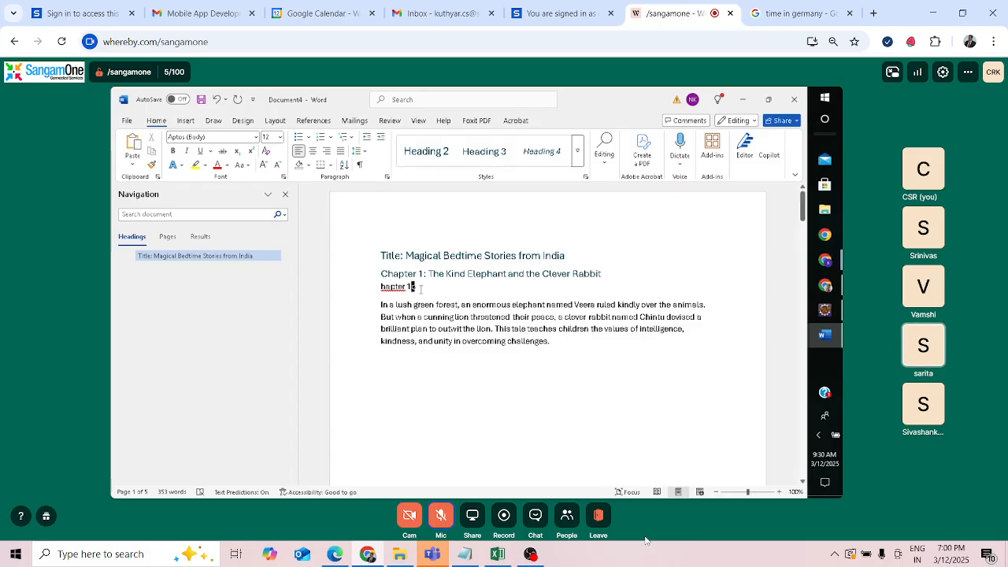
pyautogui.press('BackSpace')
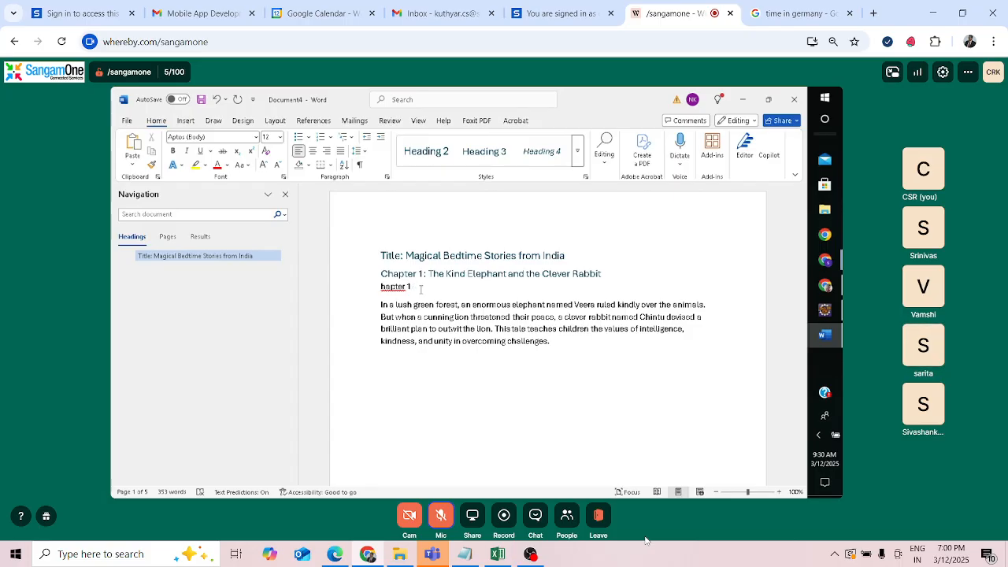
# Step: Replace the text on the new line under the Chapter 1 heading with "chapter1" and select that line
pyautogui.press('BackSpace')
pyautogui.press('BackSpace')
pyautogui.press('BackSpace')
pyautogui.press('BackSpace')
pyautogui.press('BackSpace')
pyautogui.press('BackSpace')
pyautogui.press('BackSpace')
pyautogui.press('BackSpace')
pyautogui.write('ch')
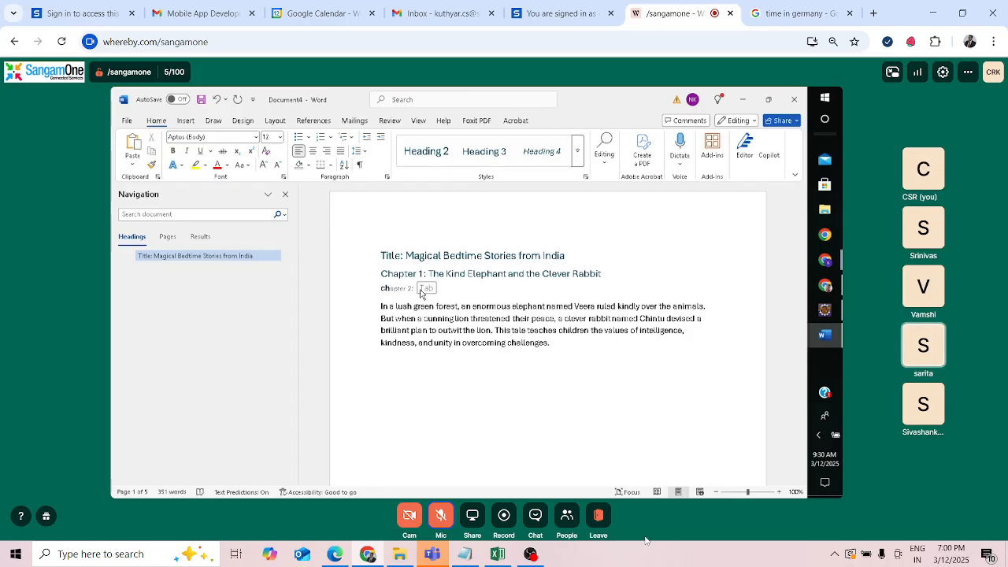
pyautogui.write('a')
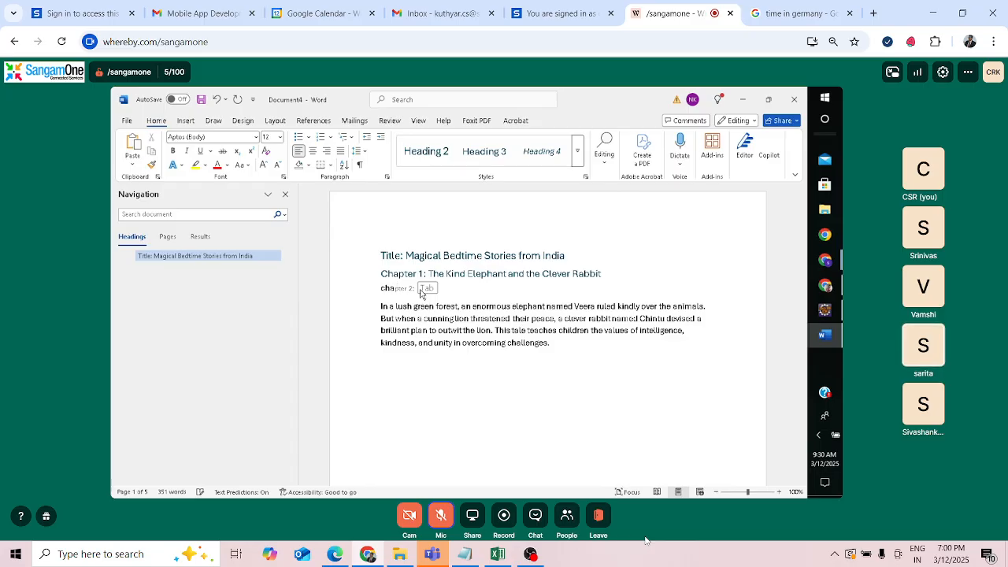
pyautogui.write('pter')
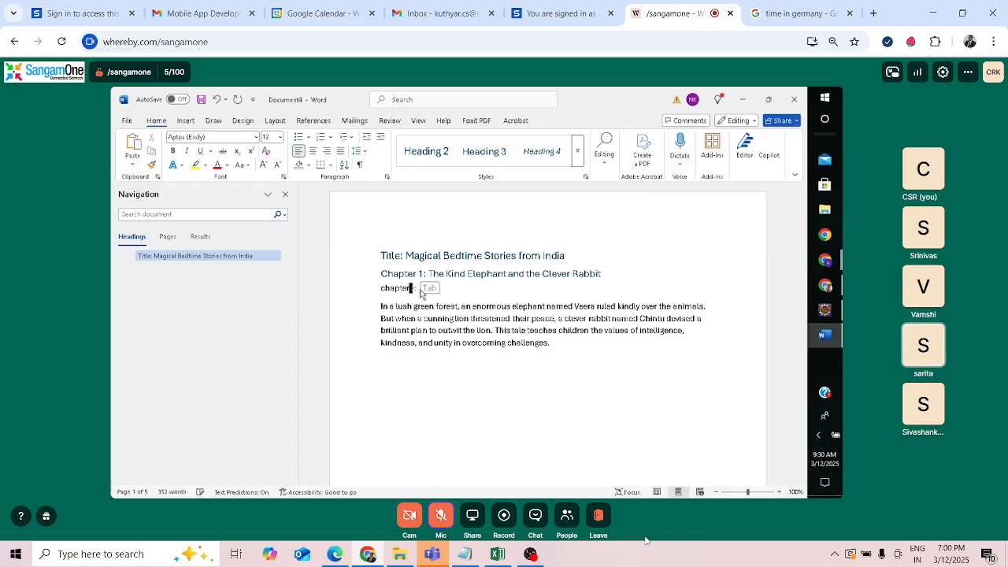
pyautogui.write('1')
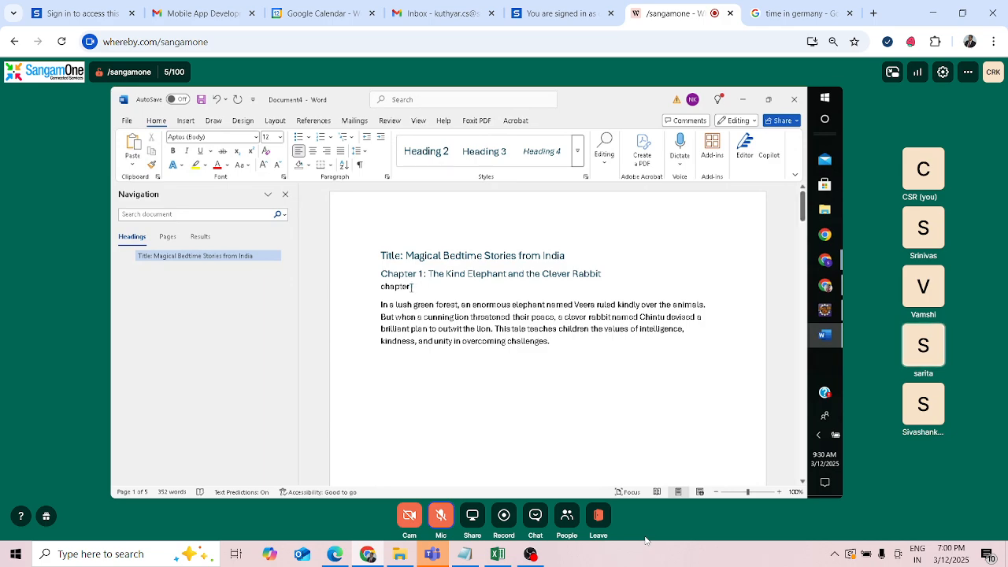
pyautogui.click(358, 288)
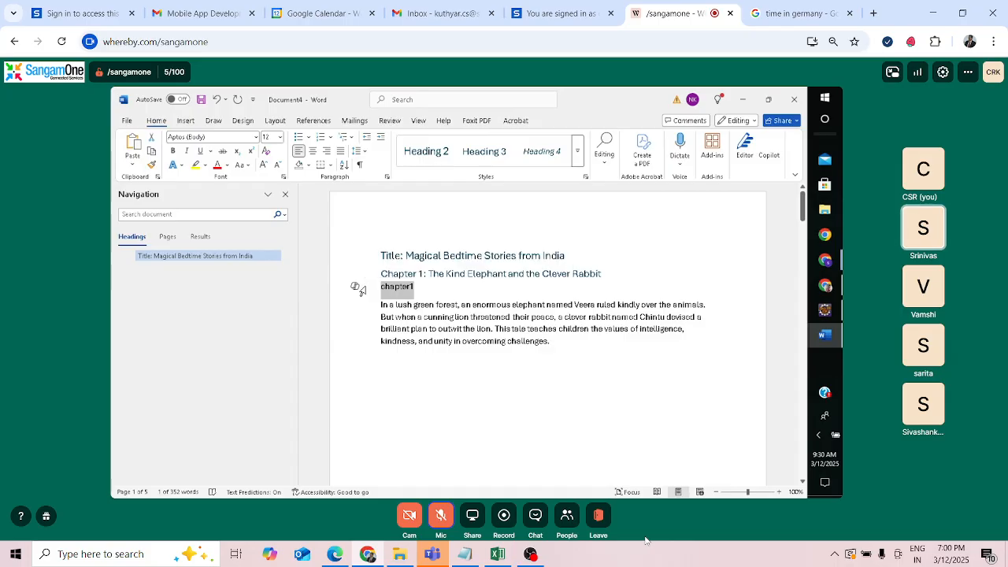
# Step: Try the Heading 2, Heading 3 and Heading 4 styles on the "chapter1" line
pyautogui.click(434, 155)
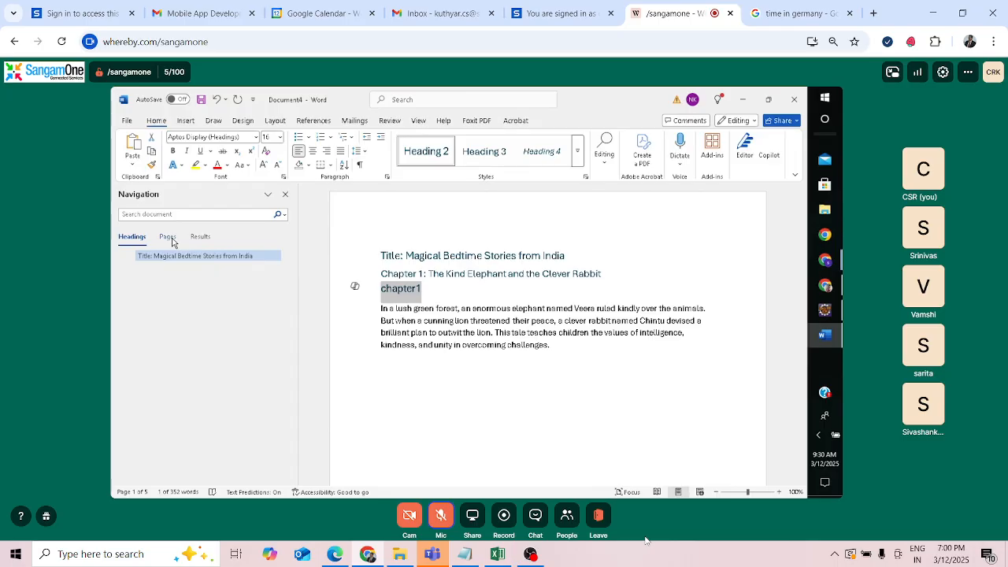
pyautogui.click(496, 154)
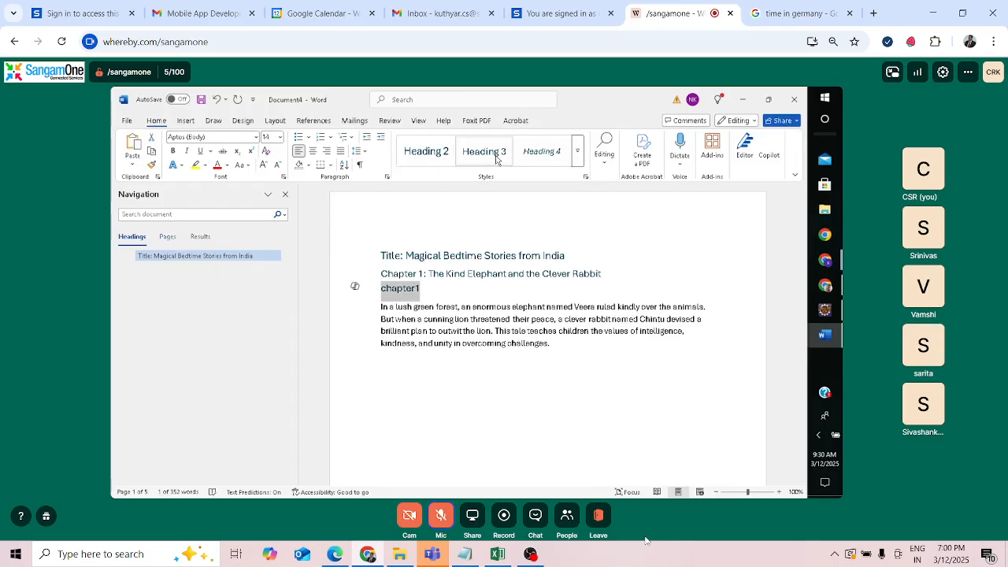
pyautogui.click(538, 154)
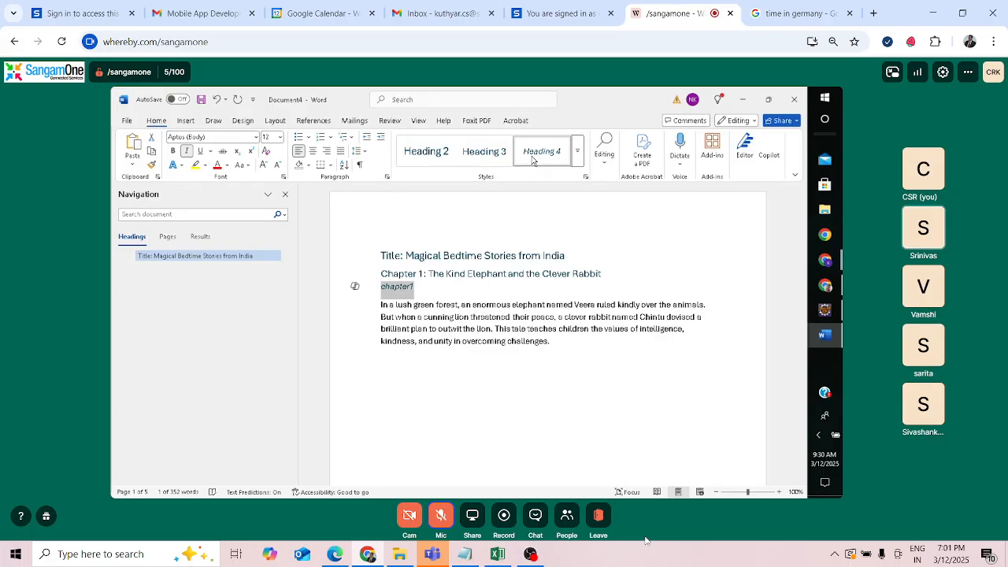
# Step: Look through the document's page thumbnails and the search results view in the navigation pane, and return to its headings view
pyautogui.click(168, 237)
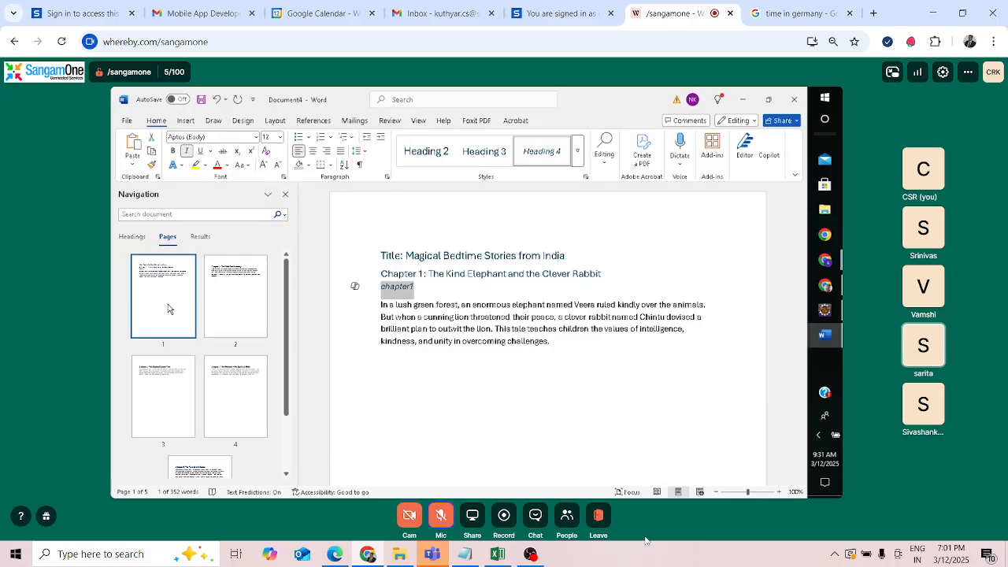
pyautogui.click(201, 240)
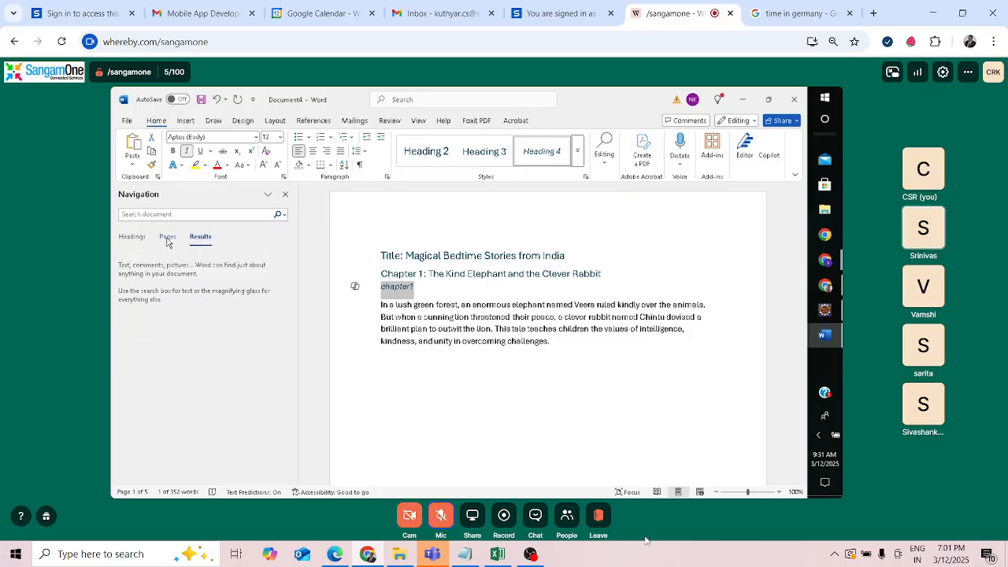
pyautogui.click(167, 239)
pyautogui.click(137, 239)
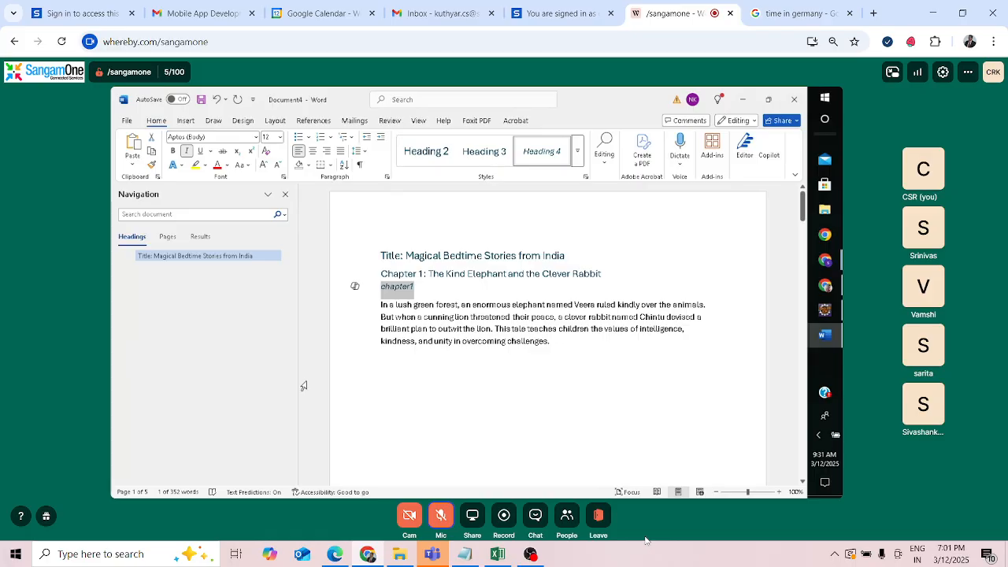
# Step: Try Heading 2 on the "chapter1" line once more, and apply the first-level Heading style to it instead
pyautogui.click(580, 154)
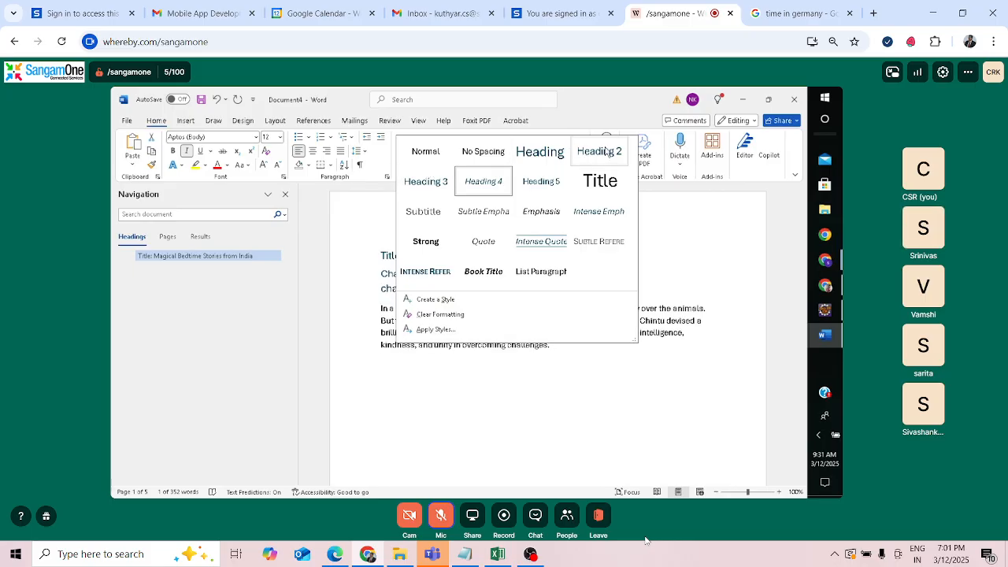
pyautogui.click(605, 152)
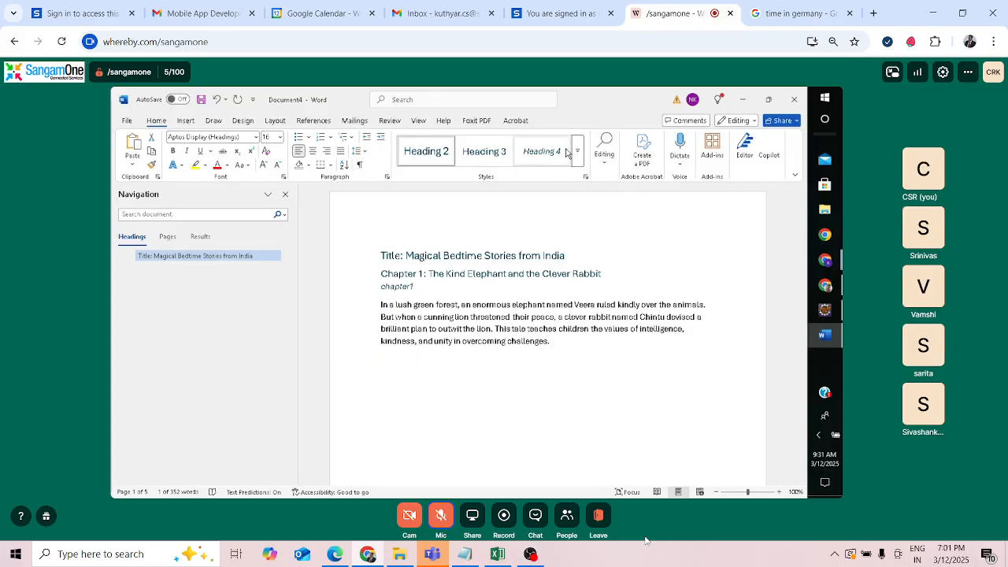
pyautogui.click(576, 157)
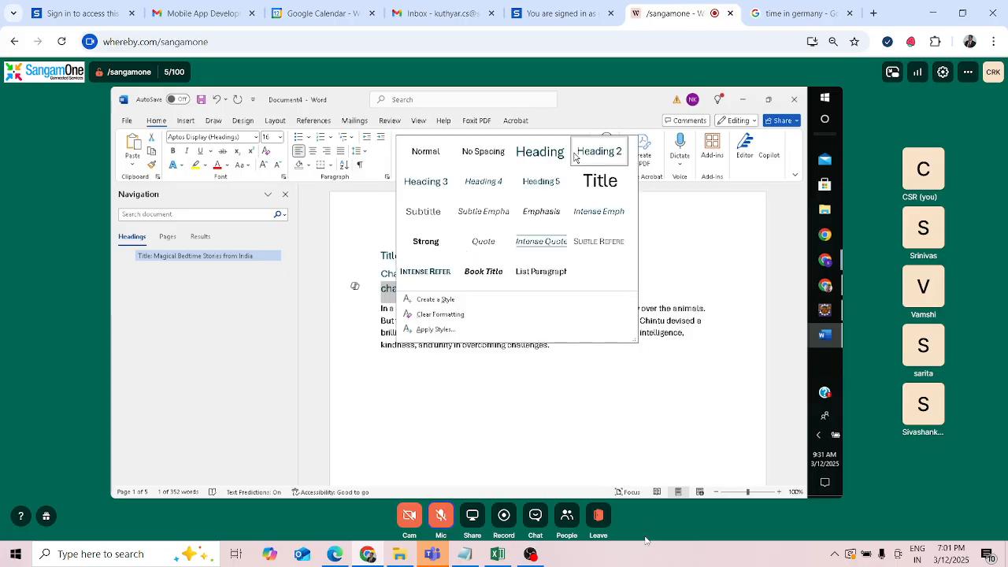
pyautogui.click(535, 157)
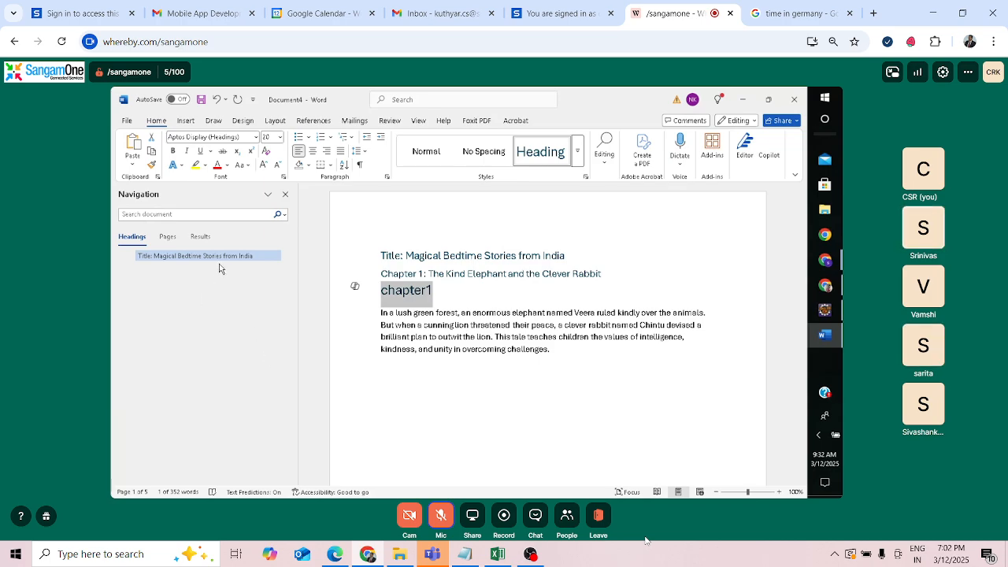
# Step: Browse the available document themes and apply the built-in style set with the shaded title bar to the document
pyautogui.click(241, 123)
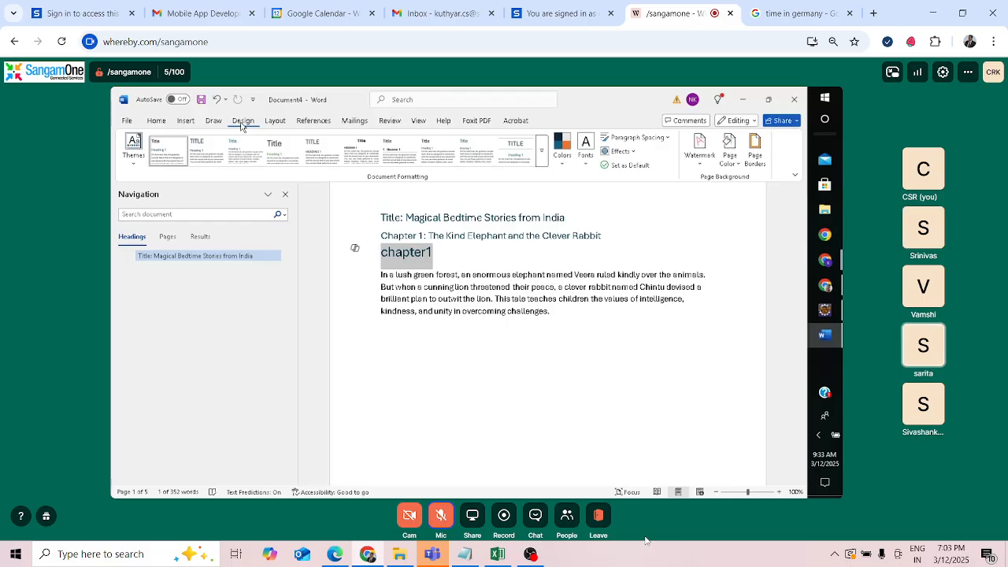
pyautogui.click(142, 165)
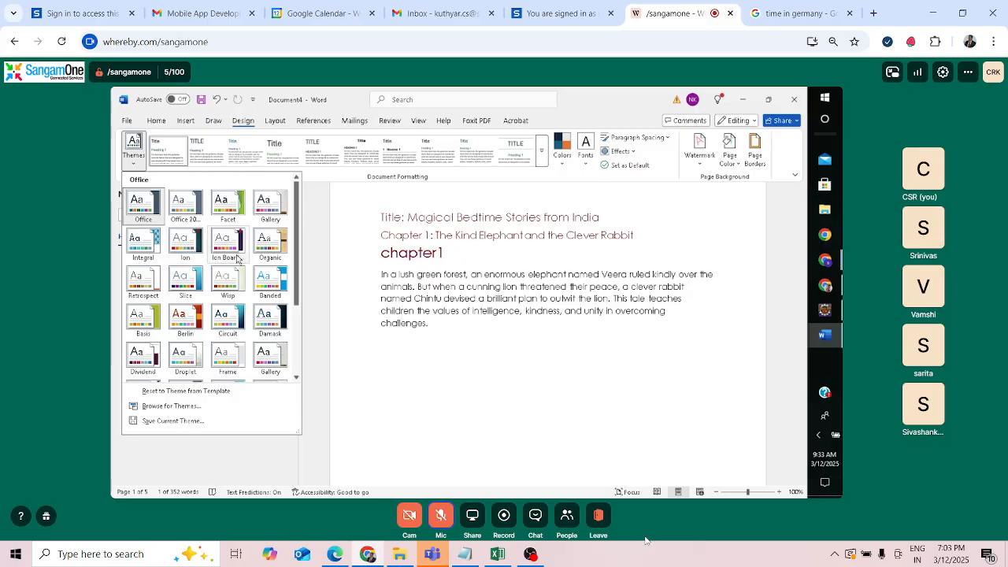
pyautogui.click(297, 380)
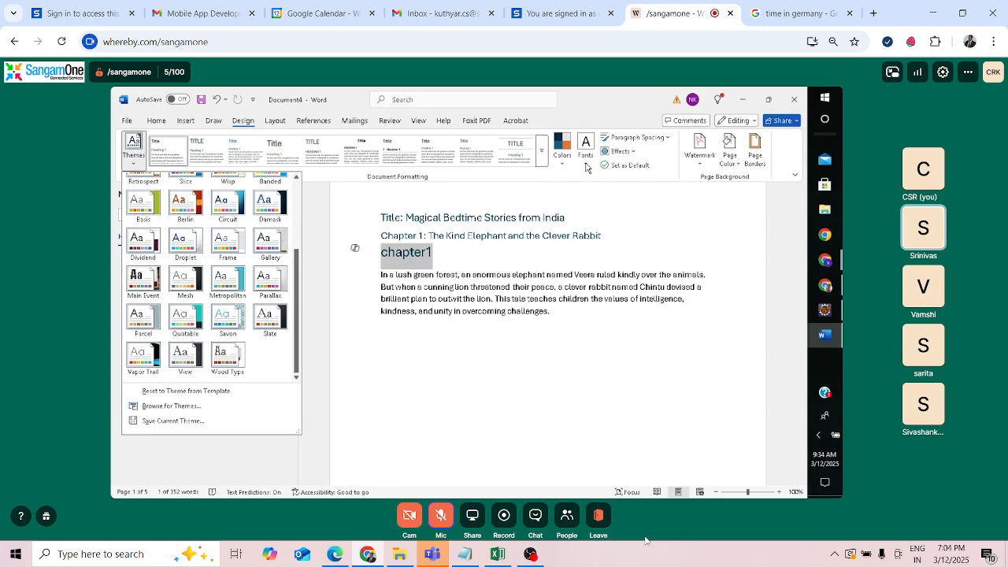
pyautogui.click(543, 156)
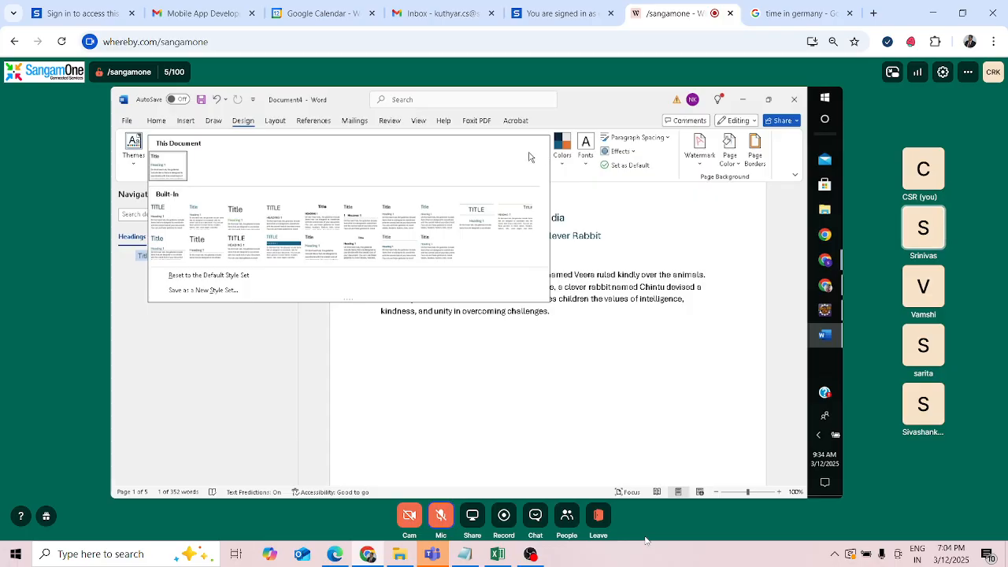
pyautogui.click(278, 245)
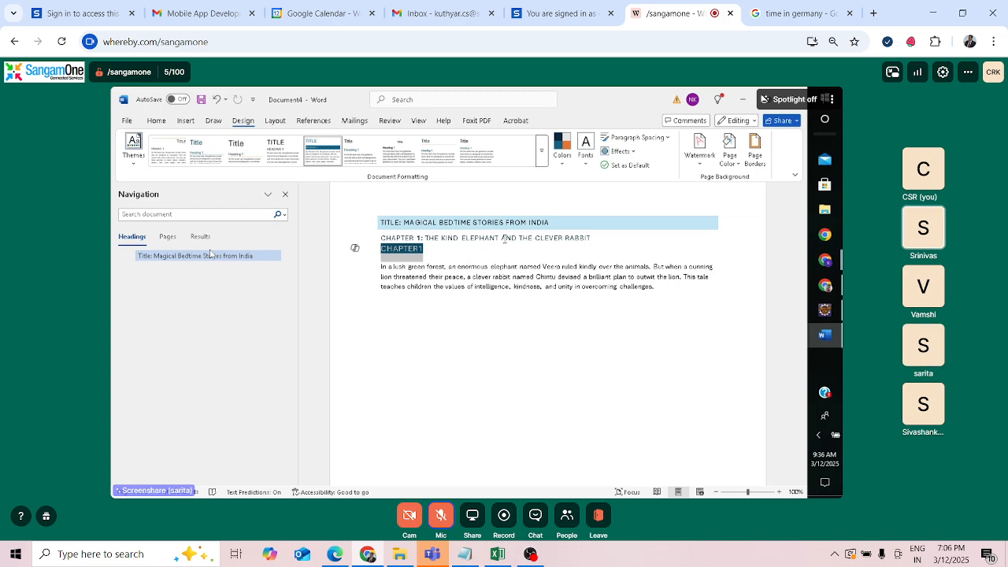
pyautogui.click(187, 122)
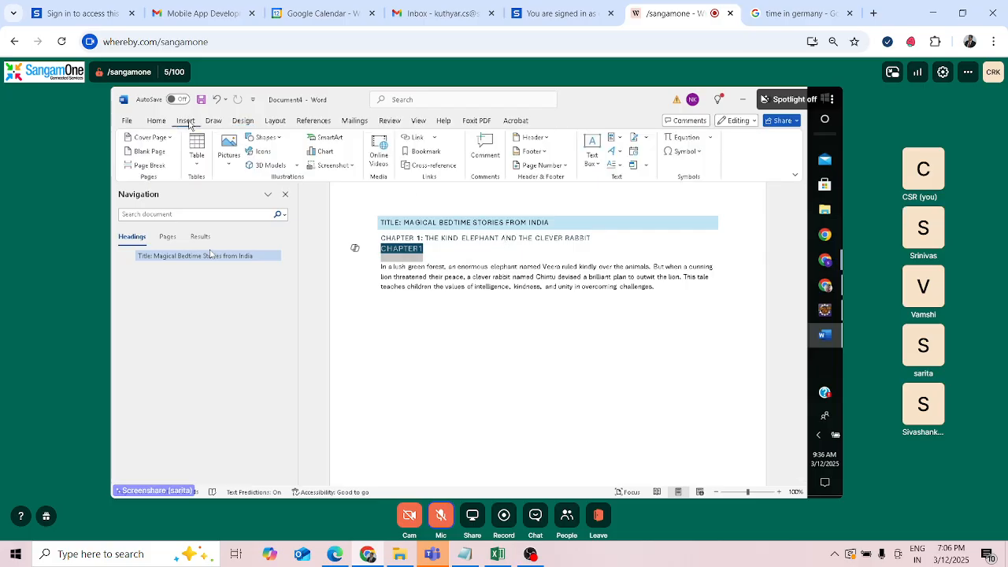
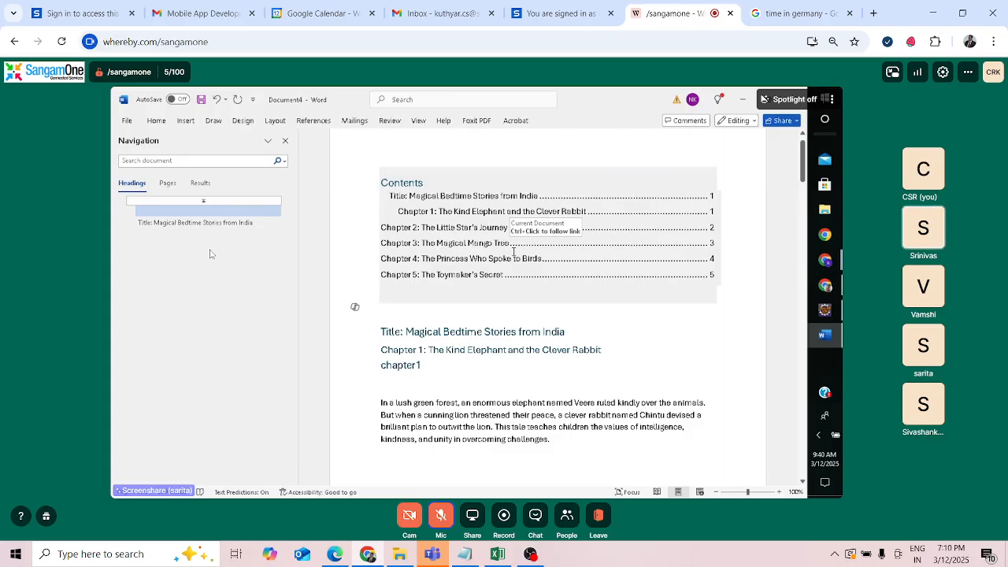
# Step: Remove the indent before the Chapter 1 entry in the table of contents so it aligns with the other chapters
pyautogui.click(396, 211)
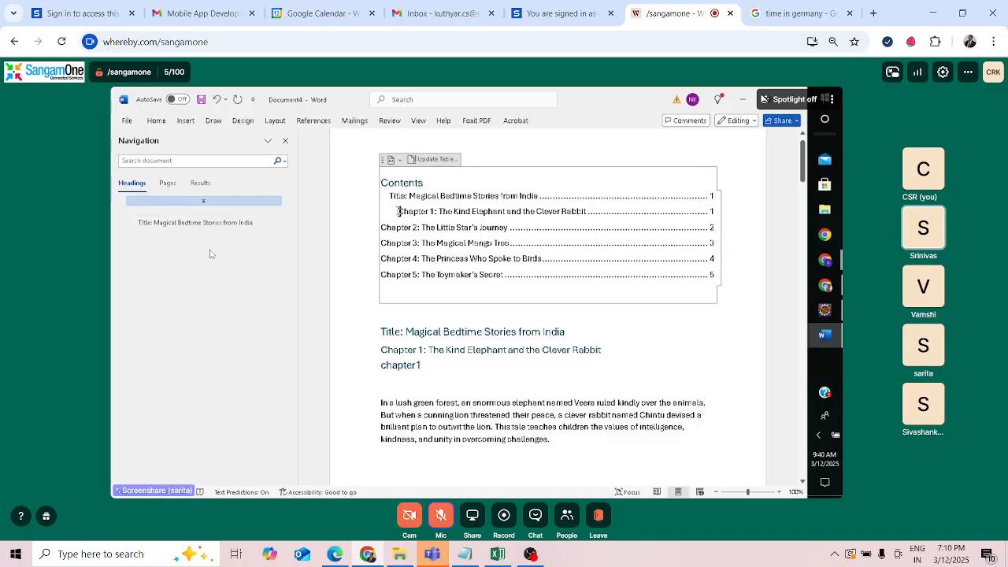
pyautogui.press('BackSpace')
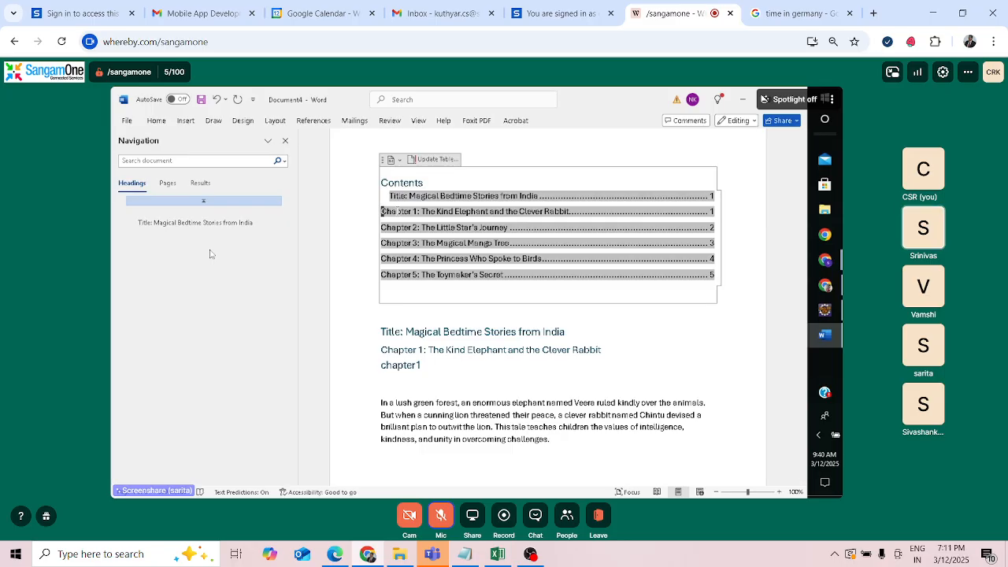
pyautogui.click(348, 213)
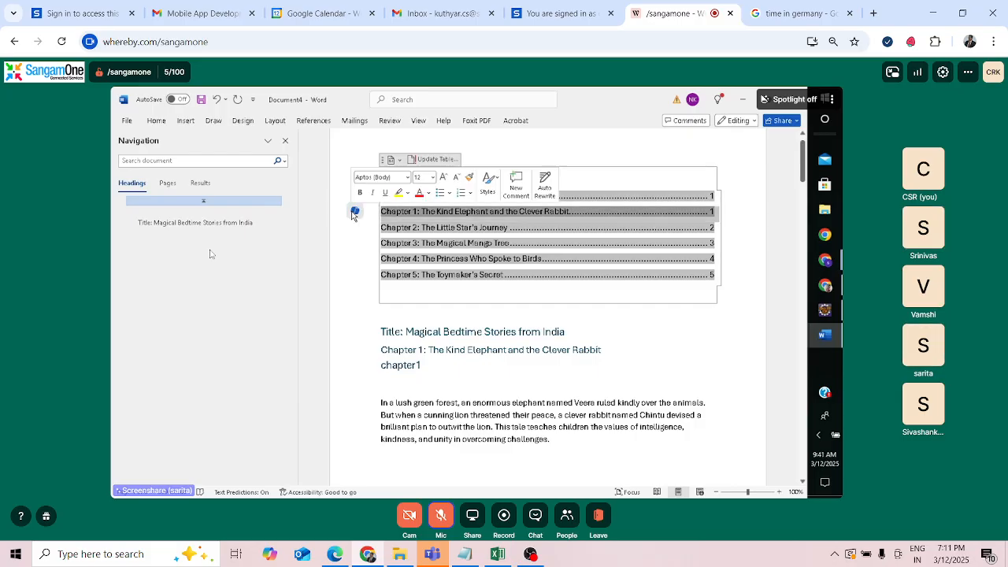
pyautogui.click(684, 372)
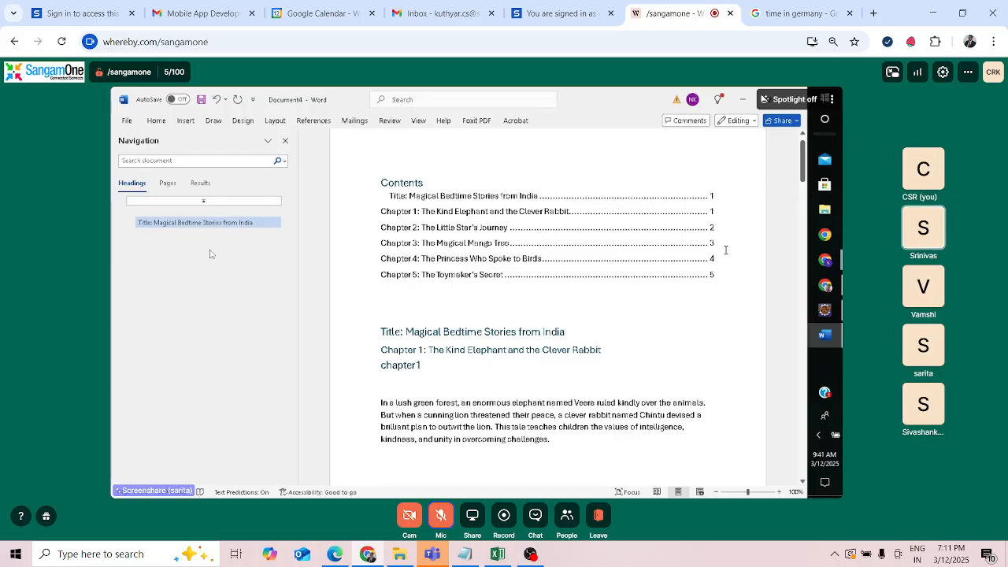
pyautogui.click(714, 351)
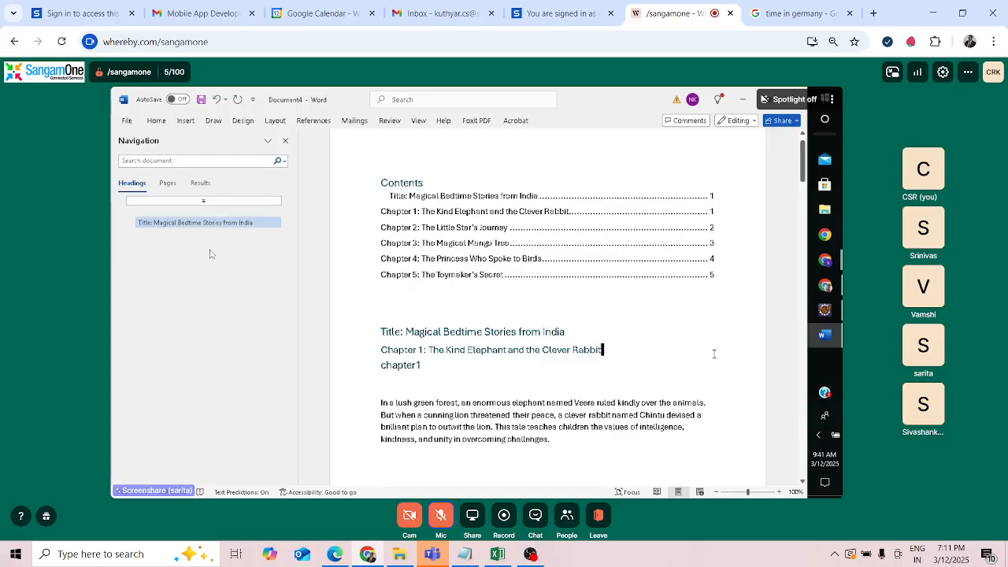
# Step: Generate random filler text below the Chapter 2 story paragraph using =rand(10,5)
pyautogui.click(419, 224)
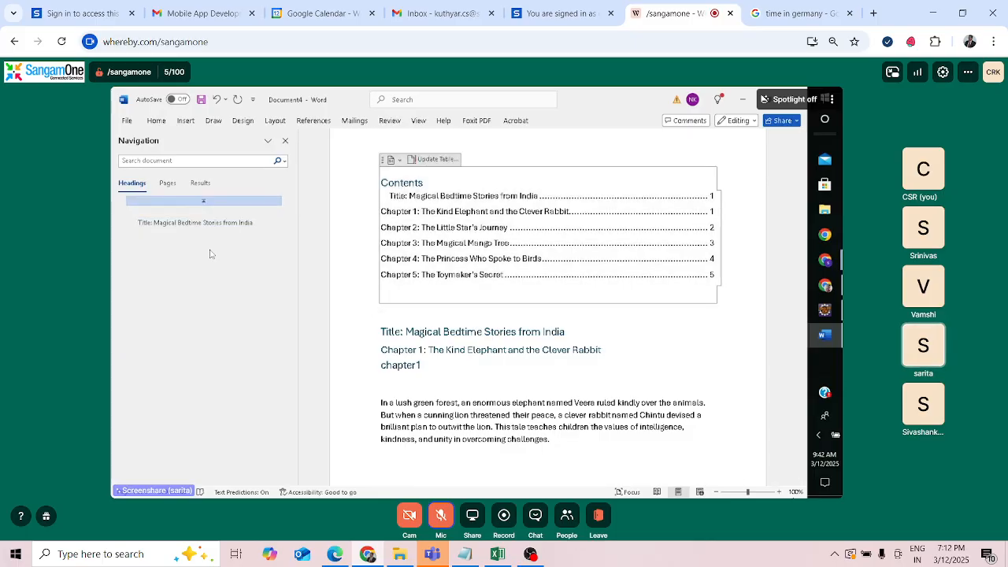
pyautogui.scroll(-2, 802, 482)
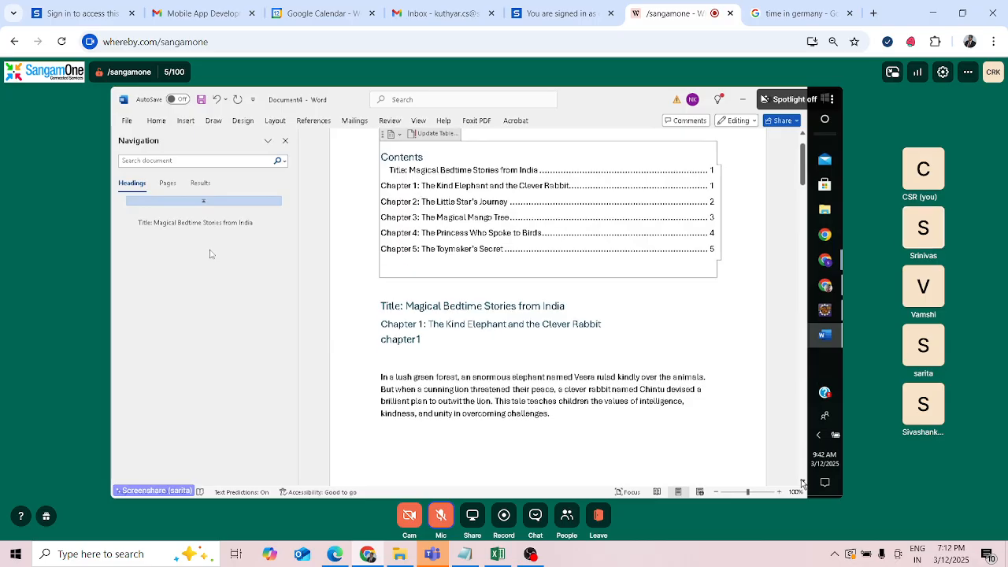
pyautogui.scroll(-3, 801, 482)
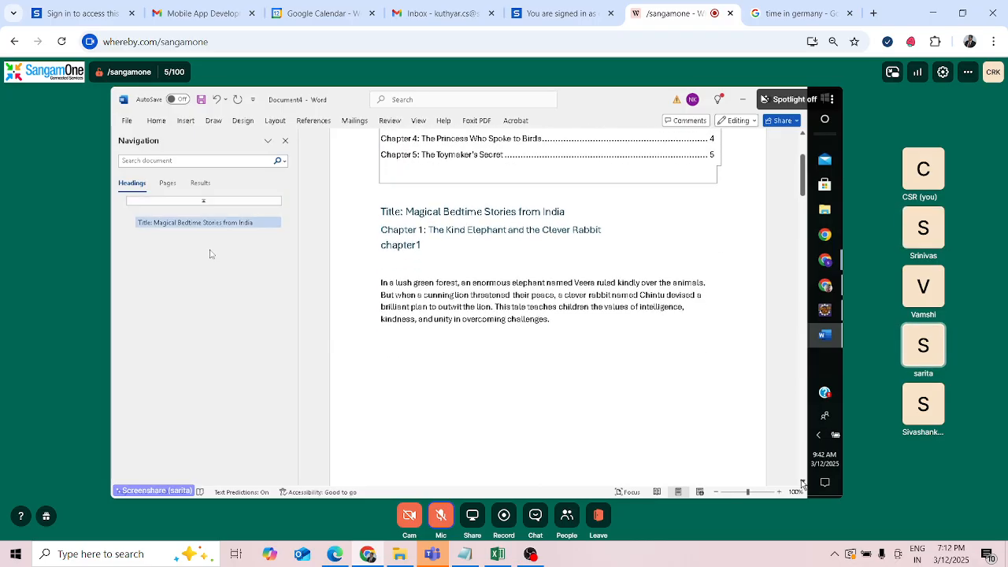
pyautogui.scroll(-3, 801, 481)
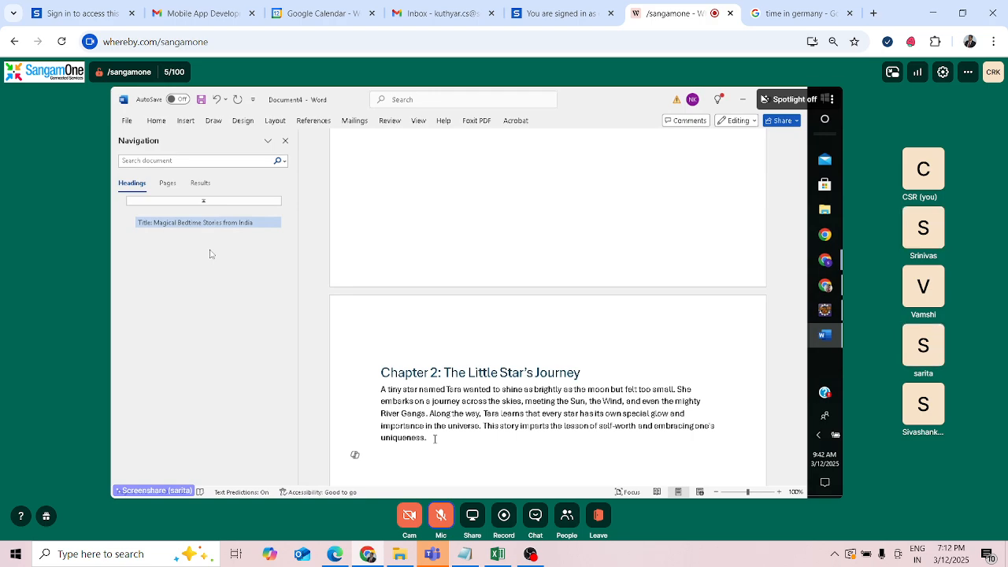
pyautogui.press('Return')
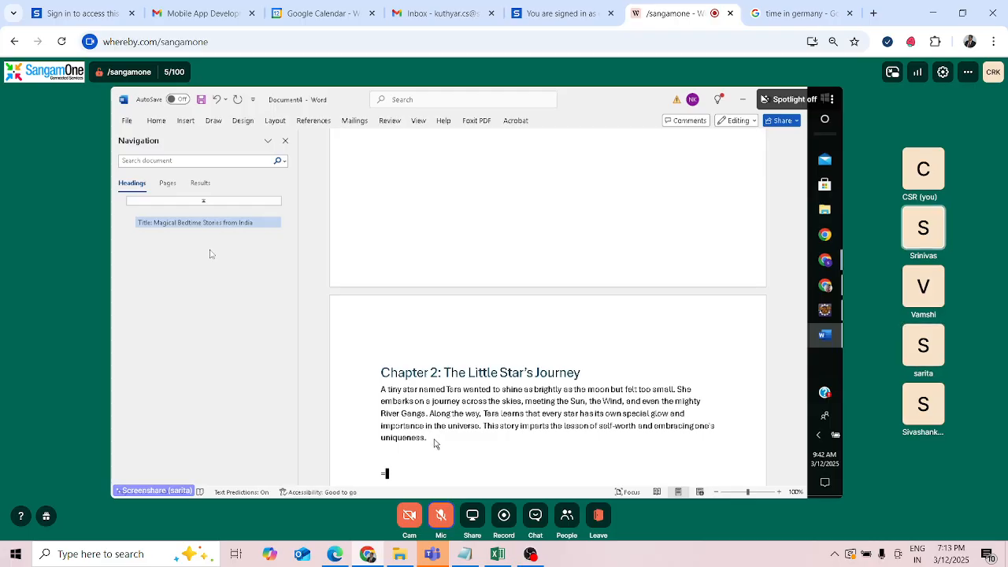
pyautogui.write('=ran')
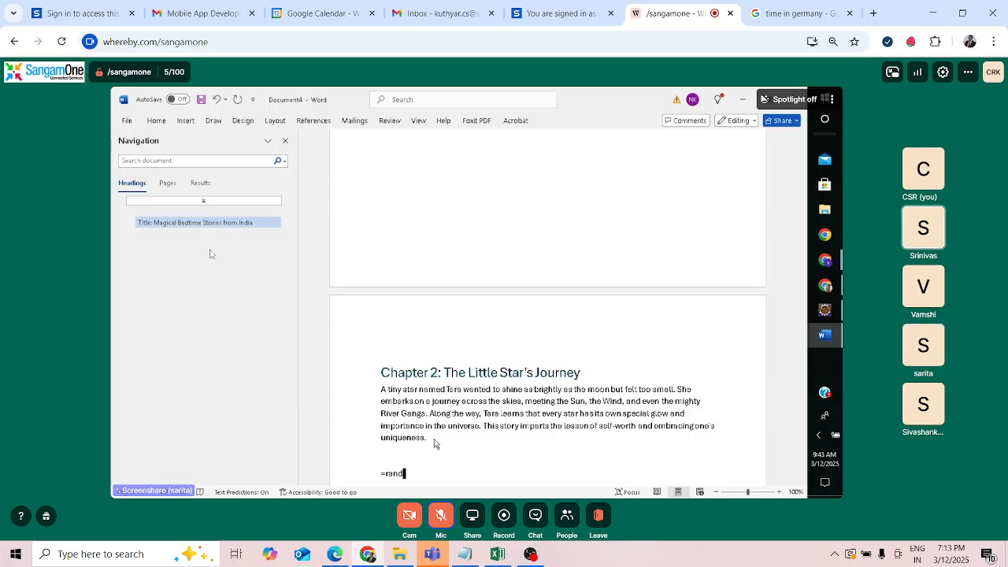
pyautogui.write('d')
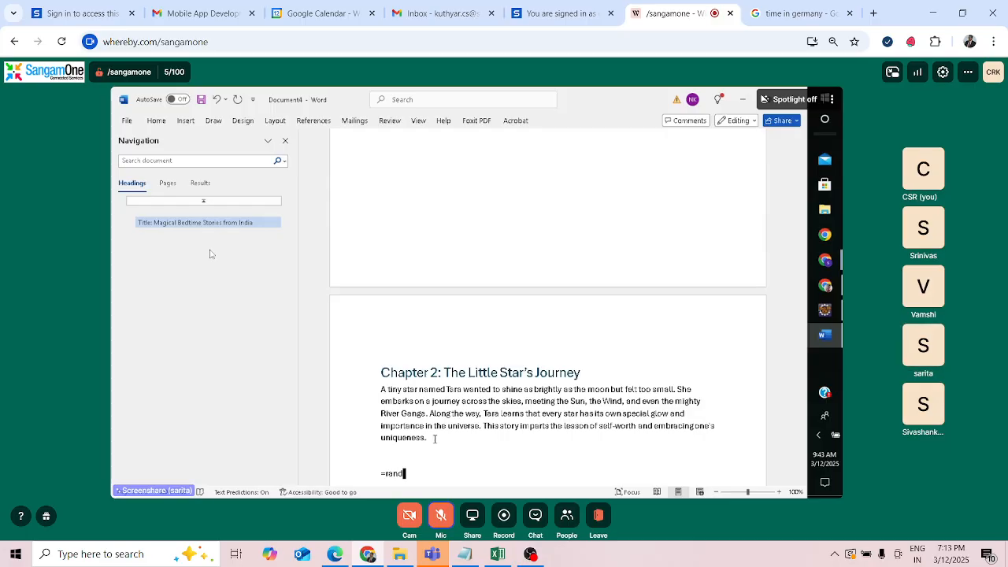
pyautogui.write('(')
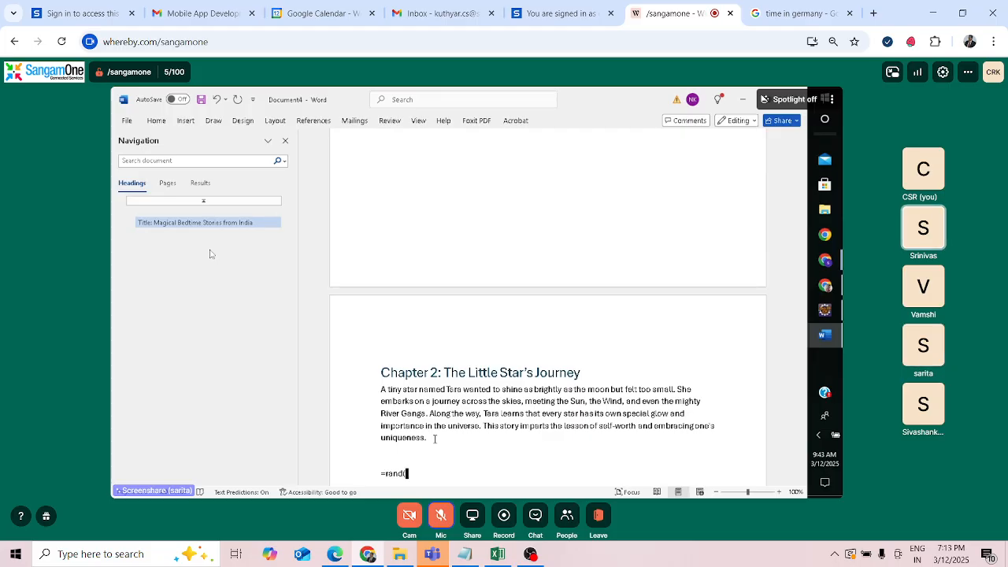
pyautogui.write(')')
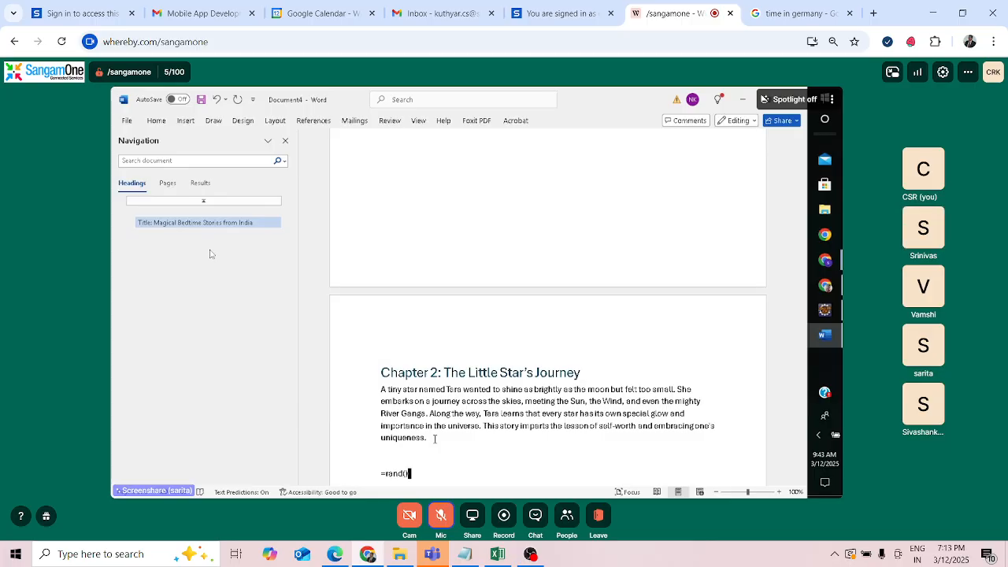
pyautogui.press('BackSpace')
pyautogui.write('10')
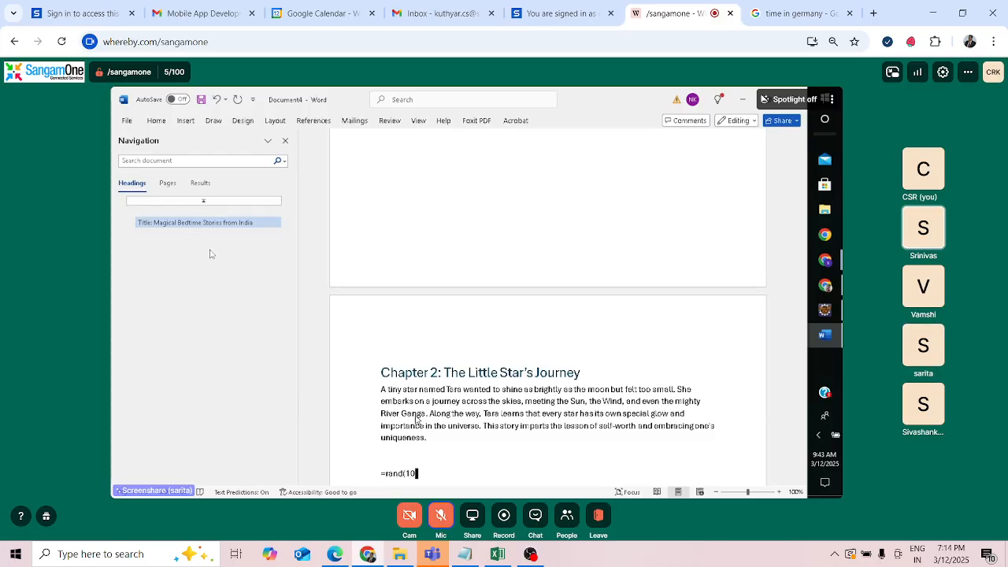
pyautogui.write(',5')
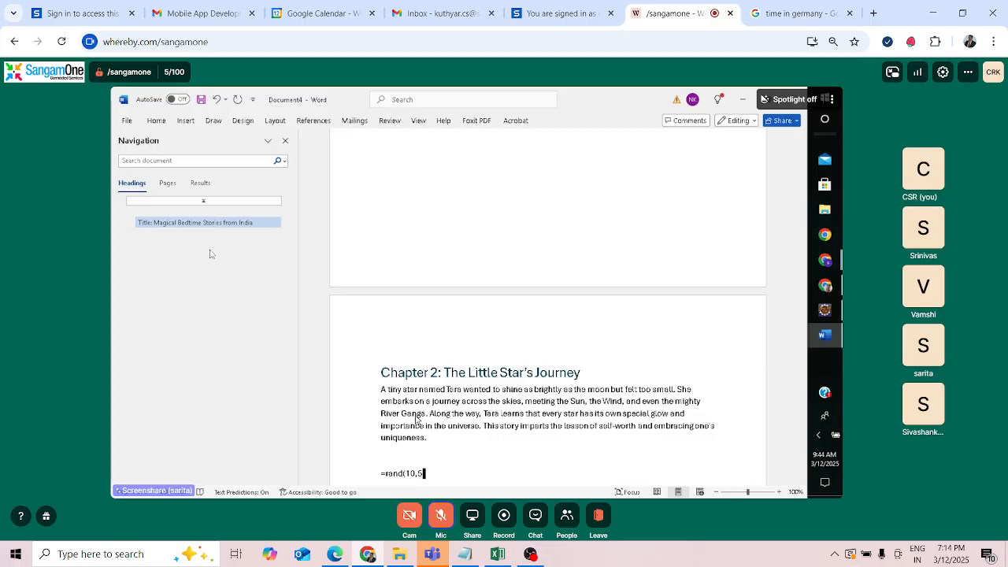
pyautogui.write('0')
pyautogui.press('BackSpace')
pyautogui.write(')')
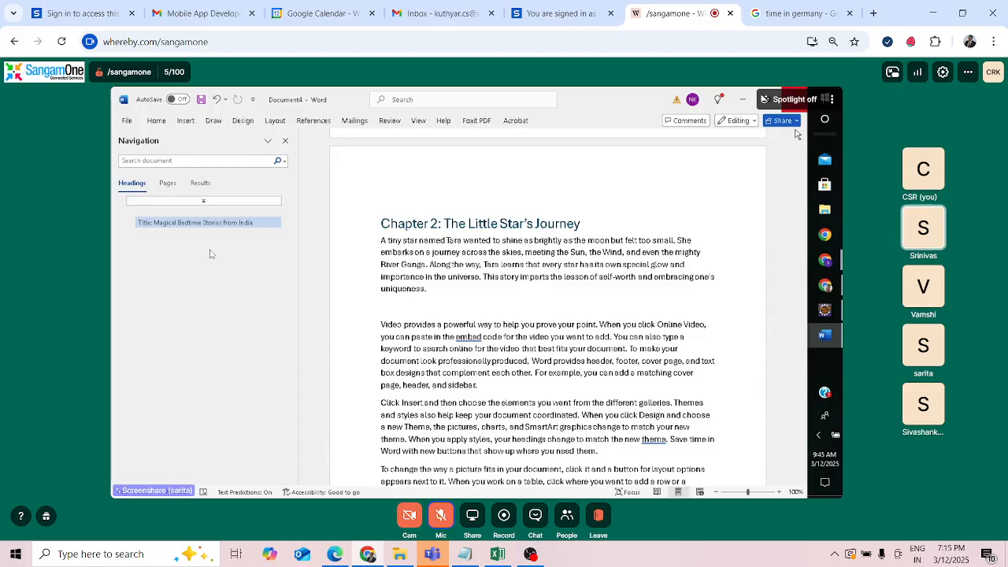
# Step: Update only the page numbers in the table of contents
pyautogui.click(804, 139)
pyautogui.click(803, 139)
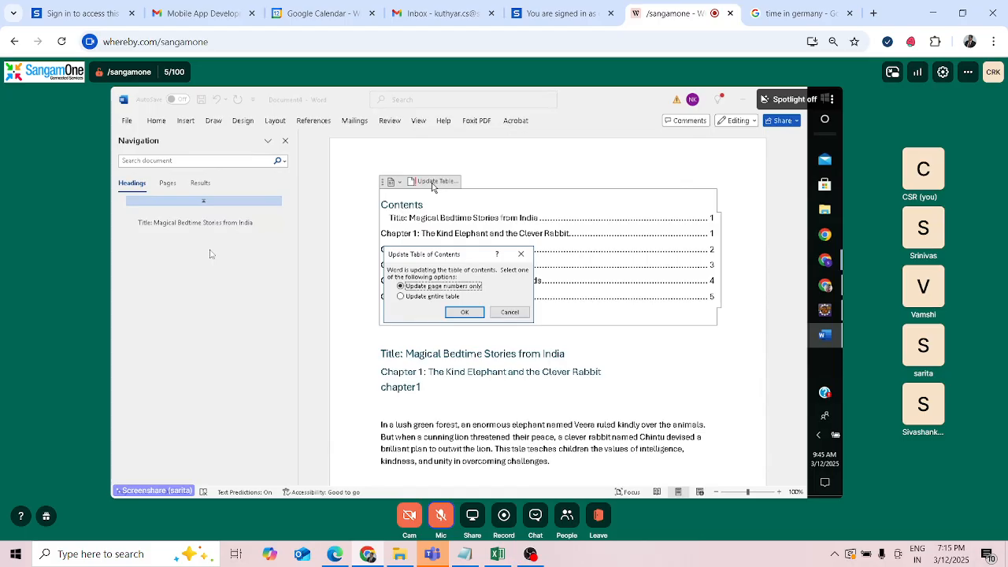
pyautogui.click(464, 313)
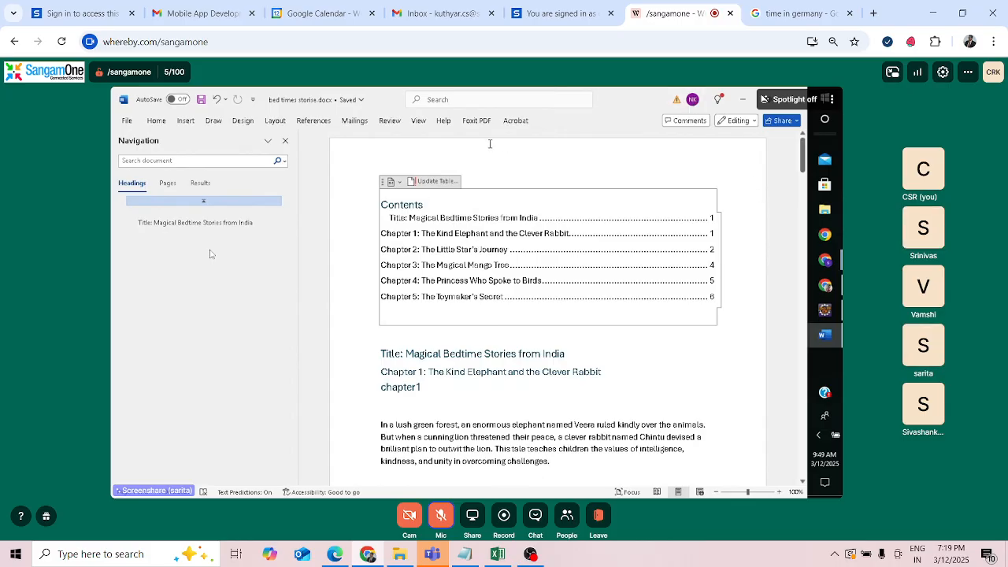
# Step: Turn on Track Changes for everyone in the bedtime stories document
pyautogui.click(390, 124)
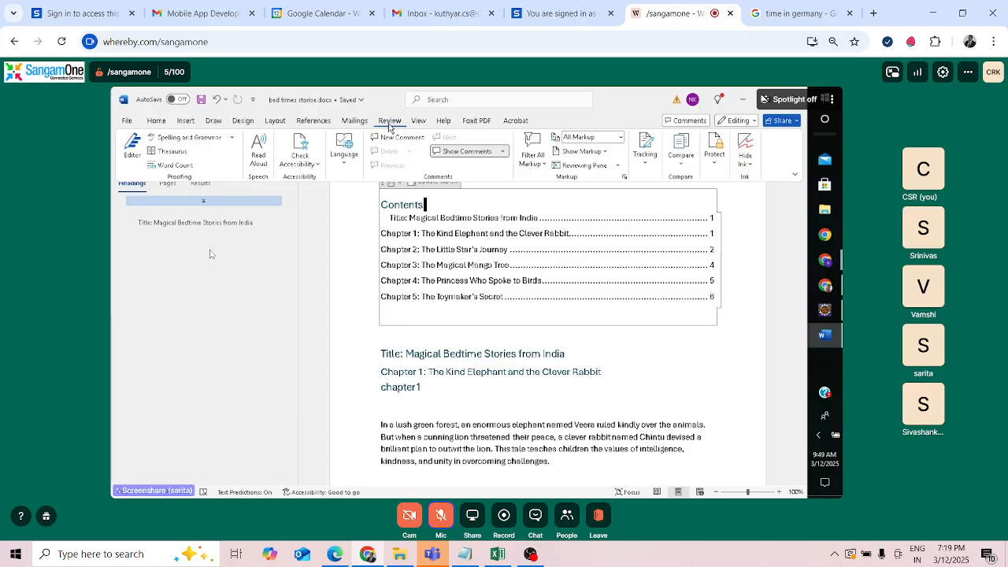
pyautogui.click(645, 162)
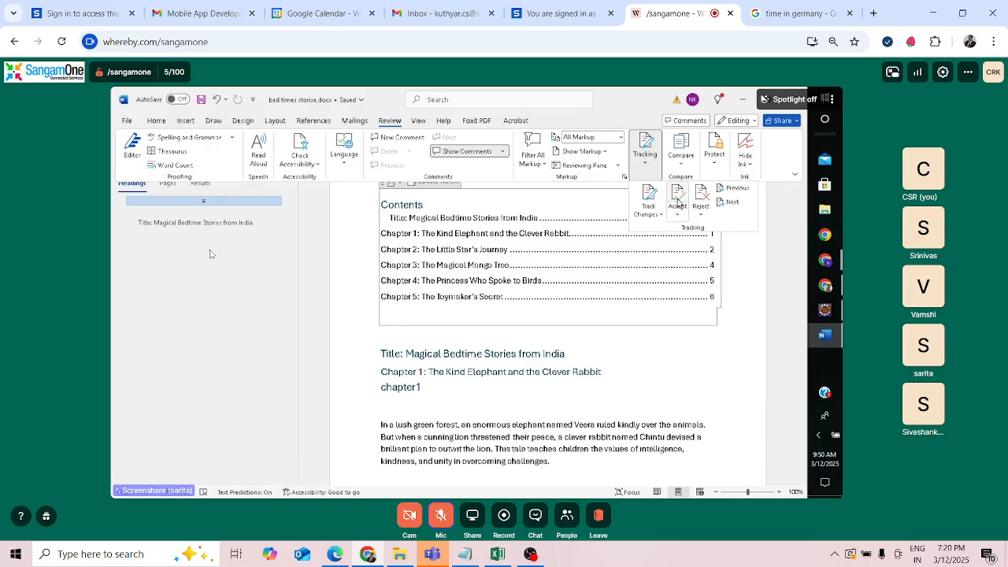
pyautogui.click(648, 209)
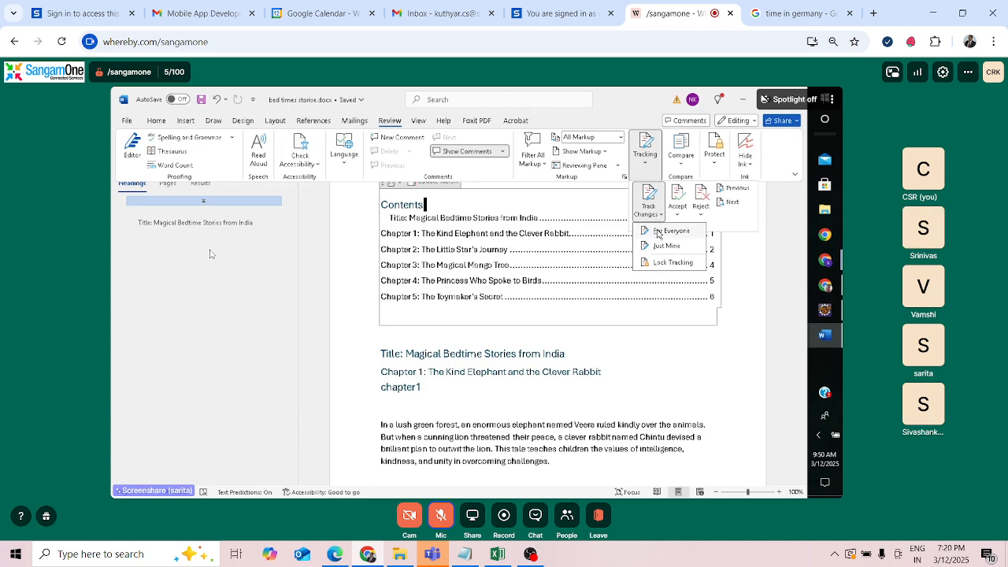
pyautogui.click(657, 231)
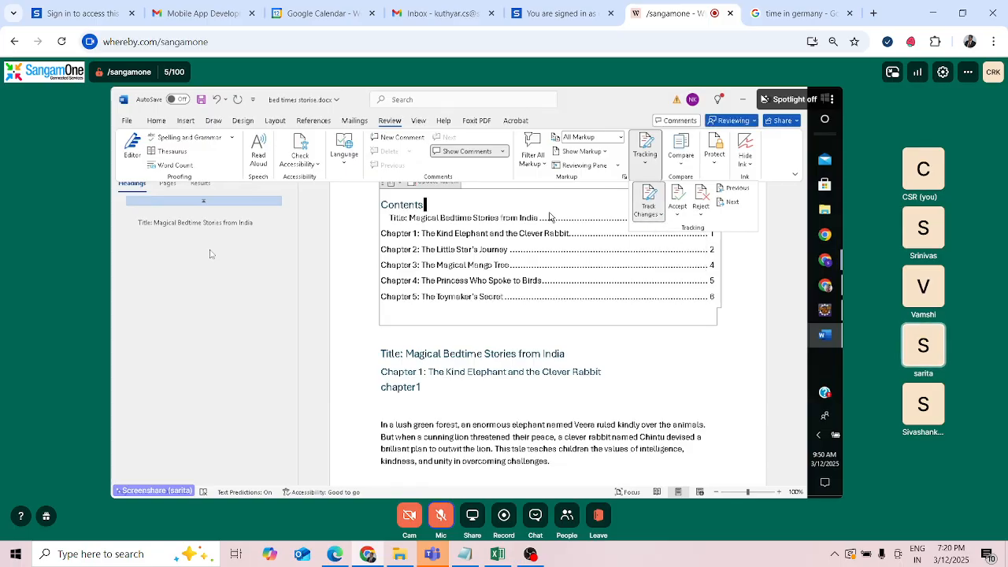
pyautogui.click(299, 237)
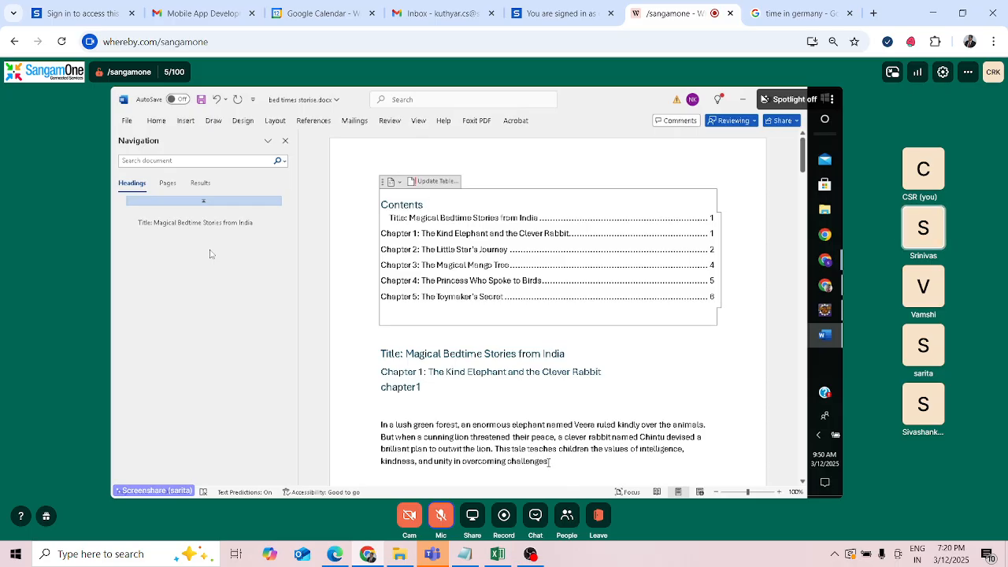
# Step: Try out change tracking by adding "domm" after the Chapter 1 story paragraph and deleting it again
pyautogui.click(549, 461)
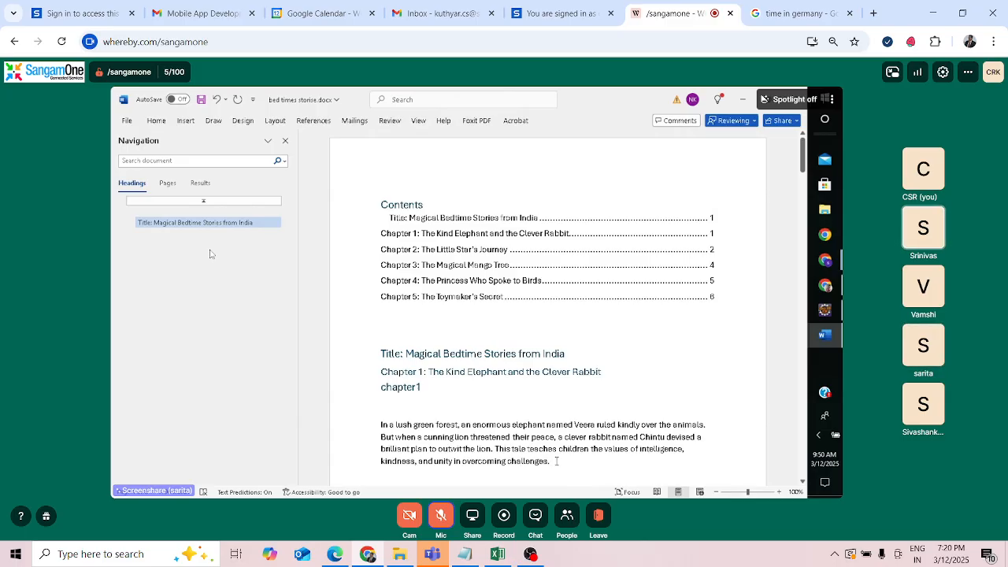
pyautogui.write('dummy')
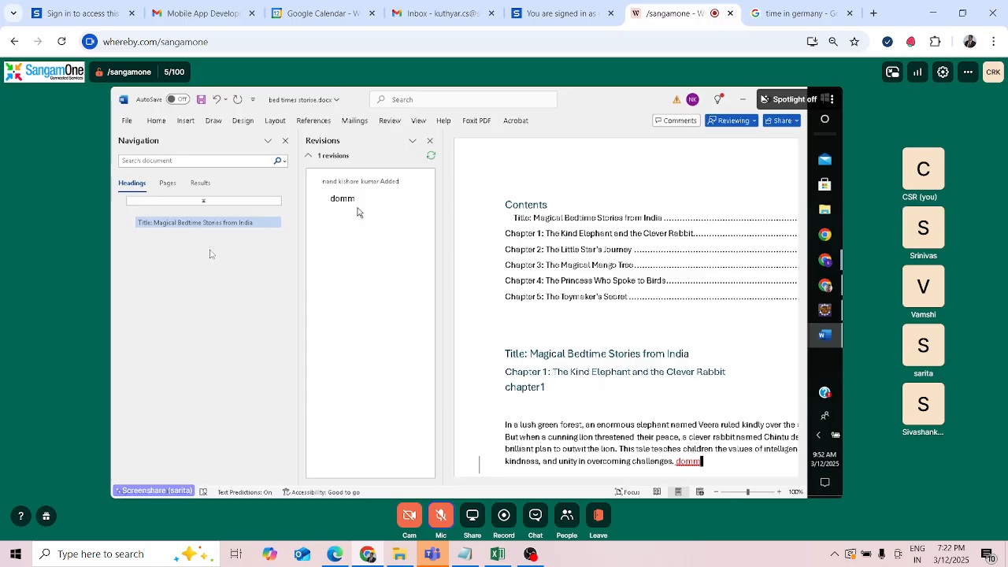
pyautogui.press('BackSpace')
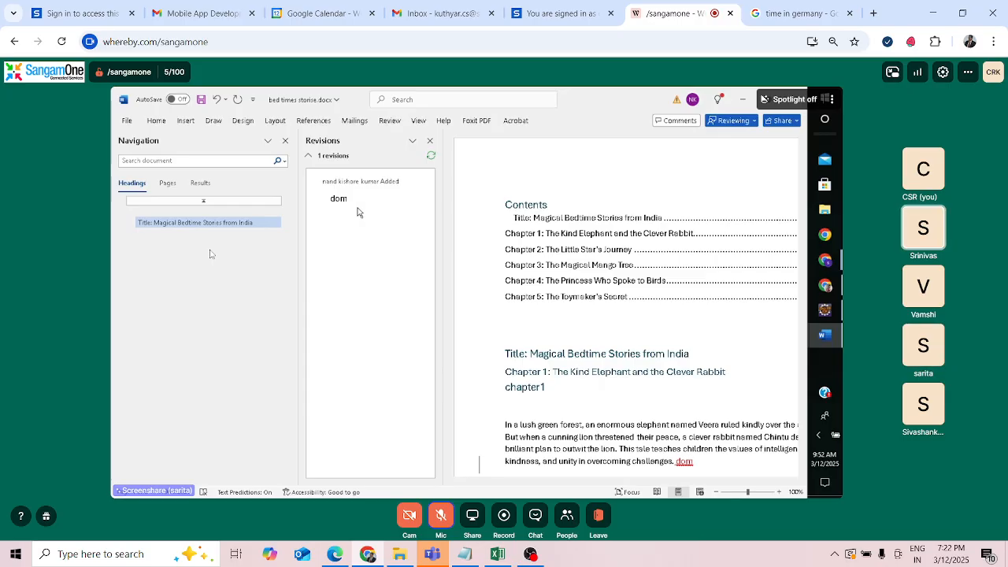
pyautogui.press('BackSpace')
pyautogui.press('BackSpace')
pyautogui.press('BackSpace')
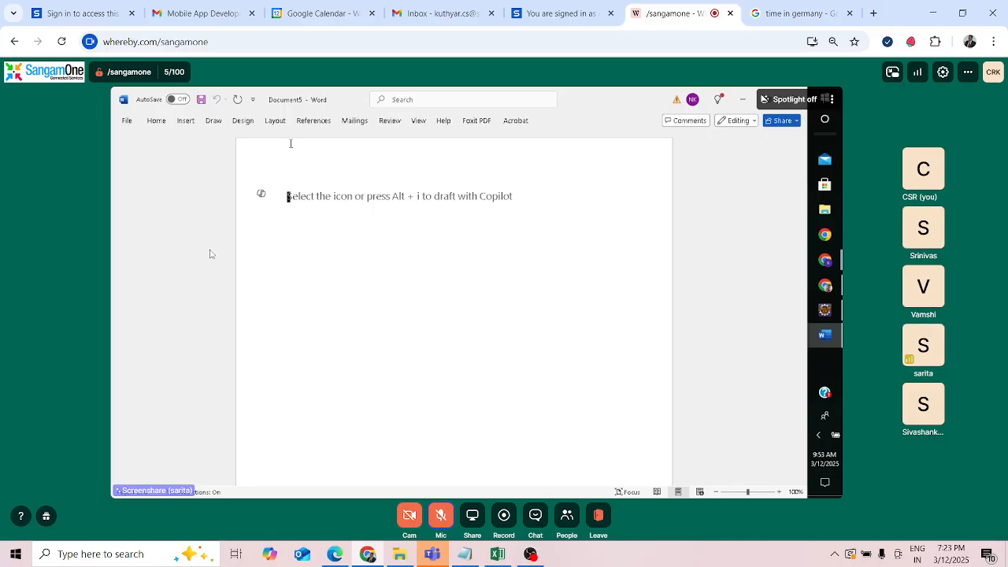
# Step: Write the letter text "Dear sir/madam," followed by the line "Please review." in the blank document
pyautogui.write('de')
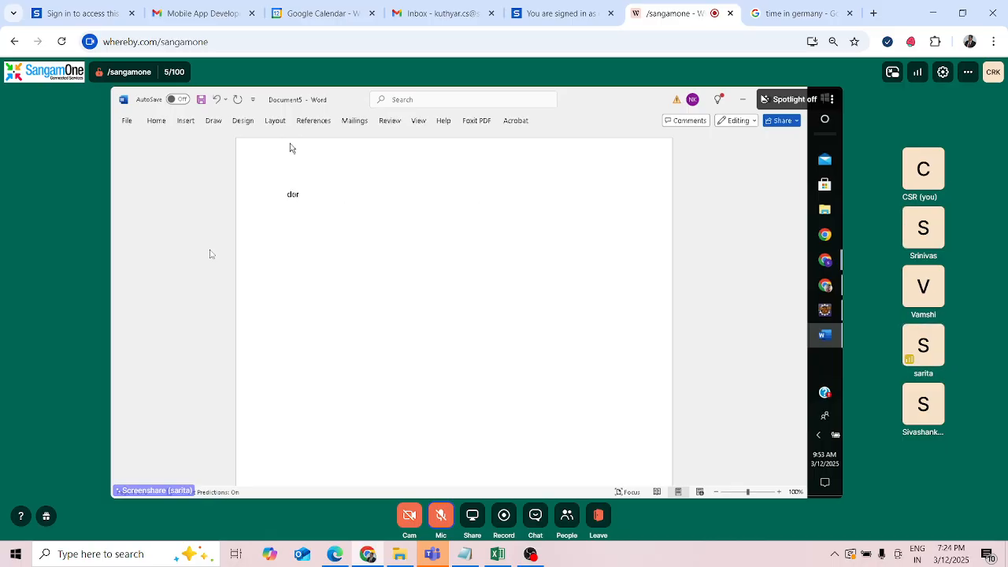
pyautogui.write('ar si')
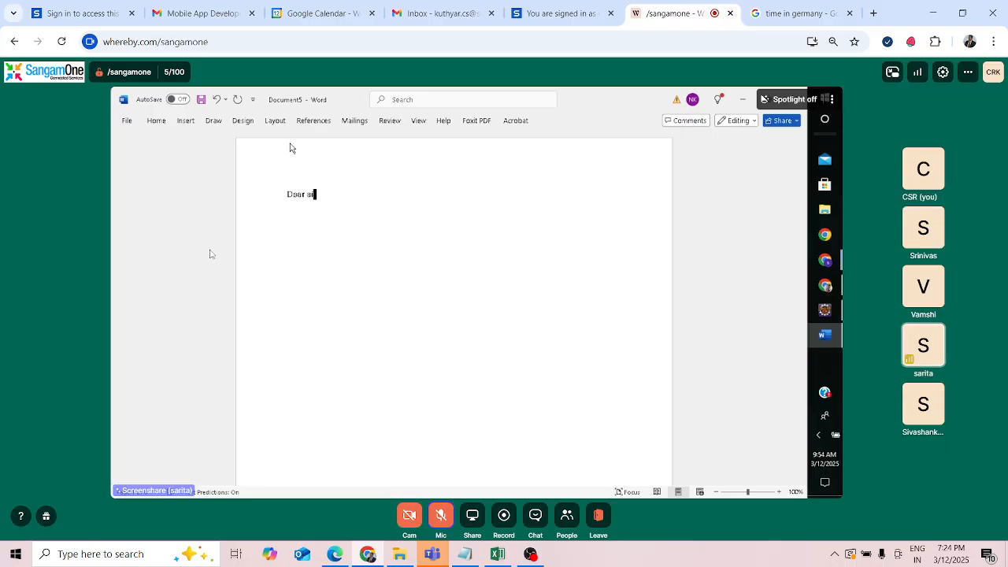
pyautogui.write('r/madam,')
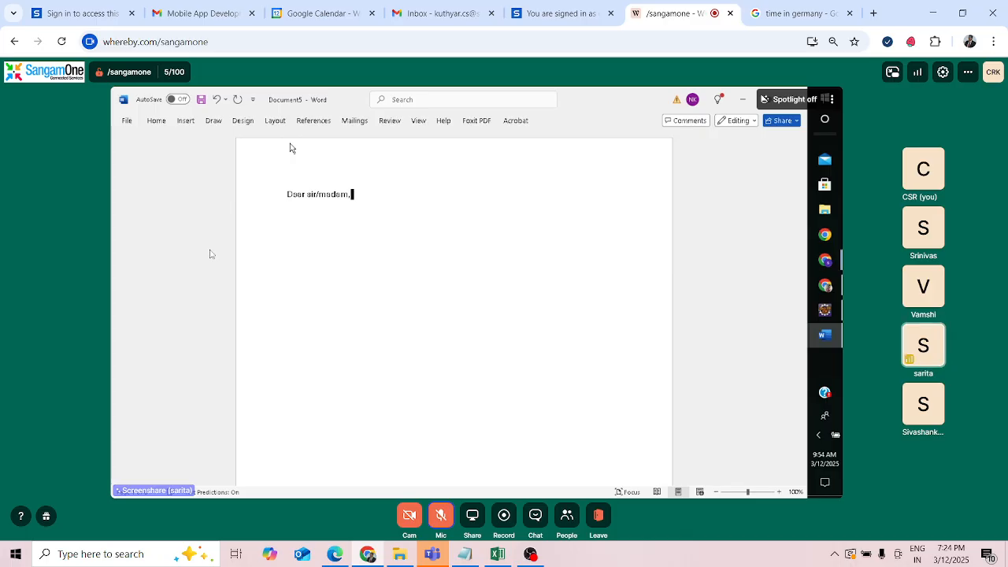
pyautogui.press('Return')
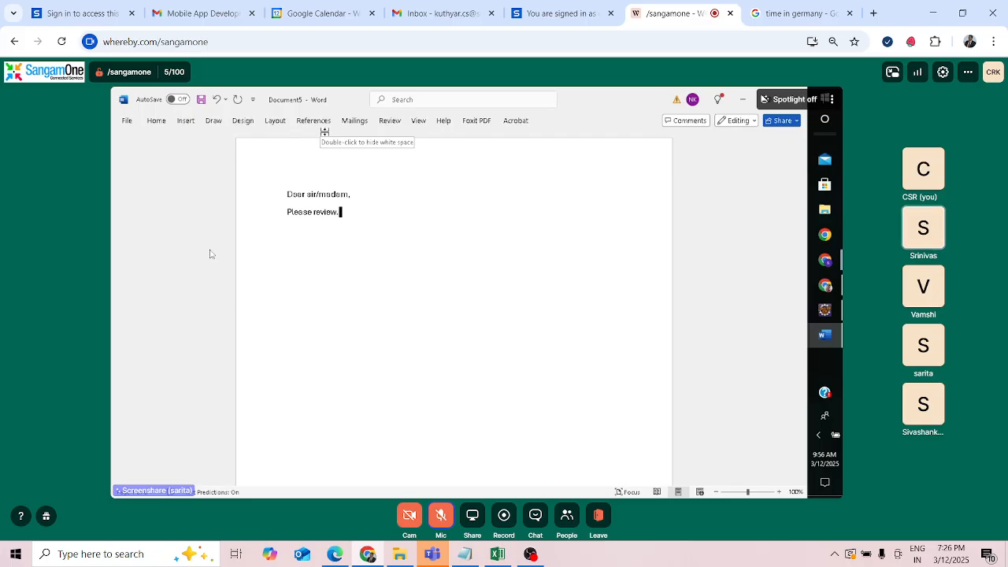
pyautogui.click(442, 517)
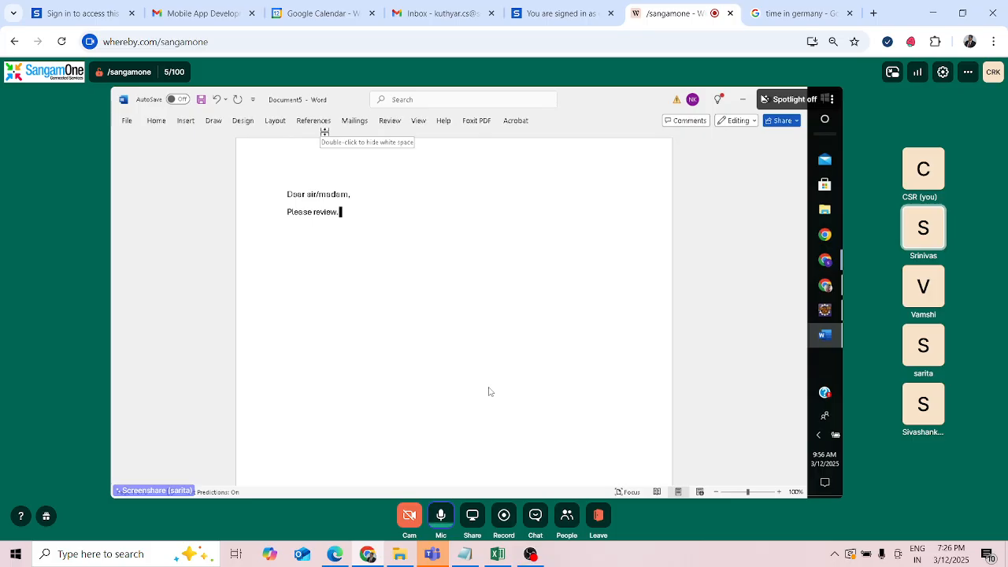
pyautogui.click(439, 517)
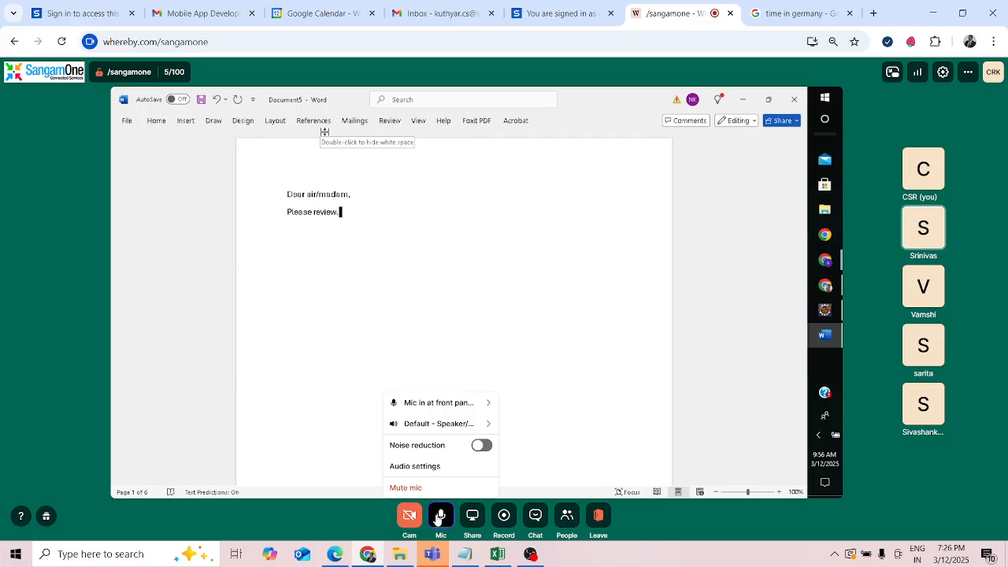
pyautogui.click(438, 517)
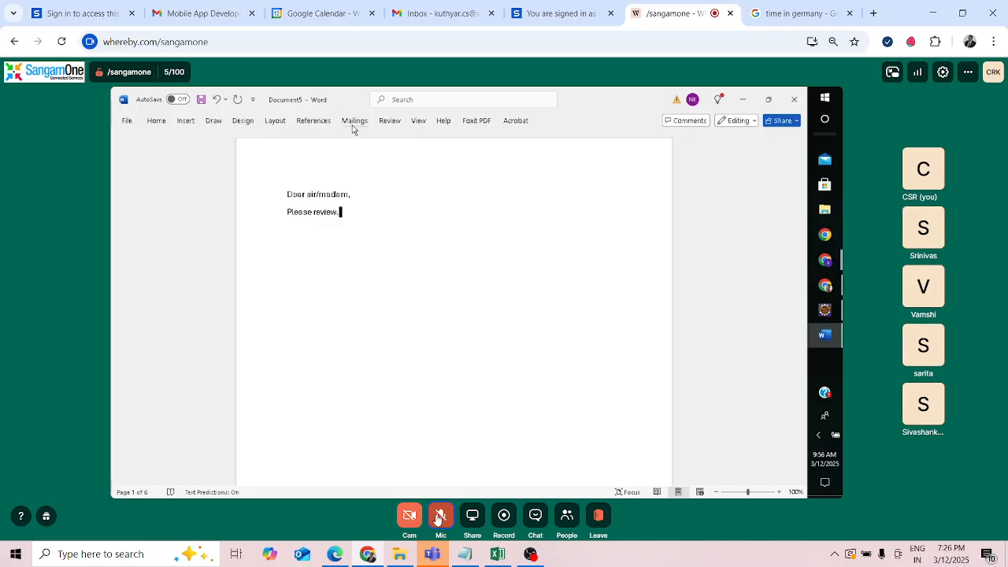
# Step: Display the available sources for selecting the letter's mail merge recipients
pyautogui.click(354, 122)
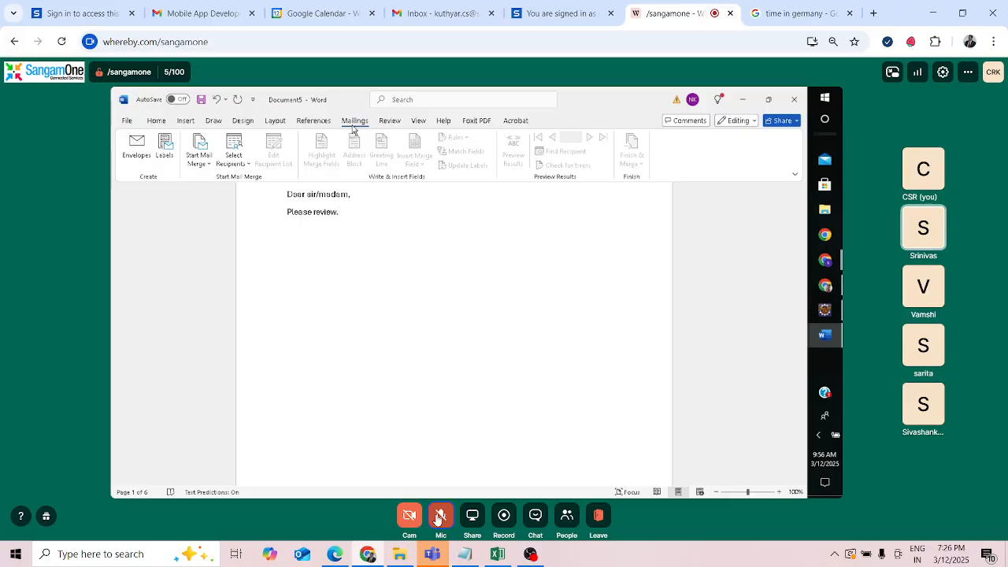
pyautogui.click(230, 161)
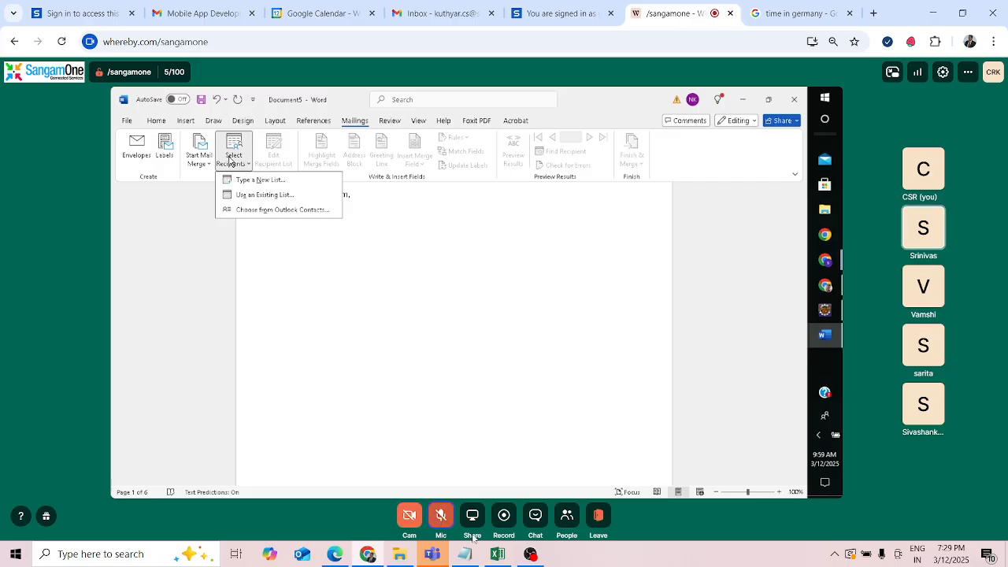
pyautogui.moveTo(531, 556)
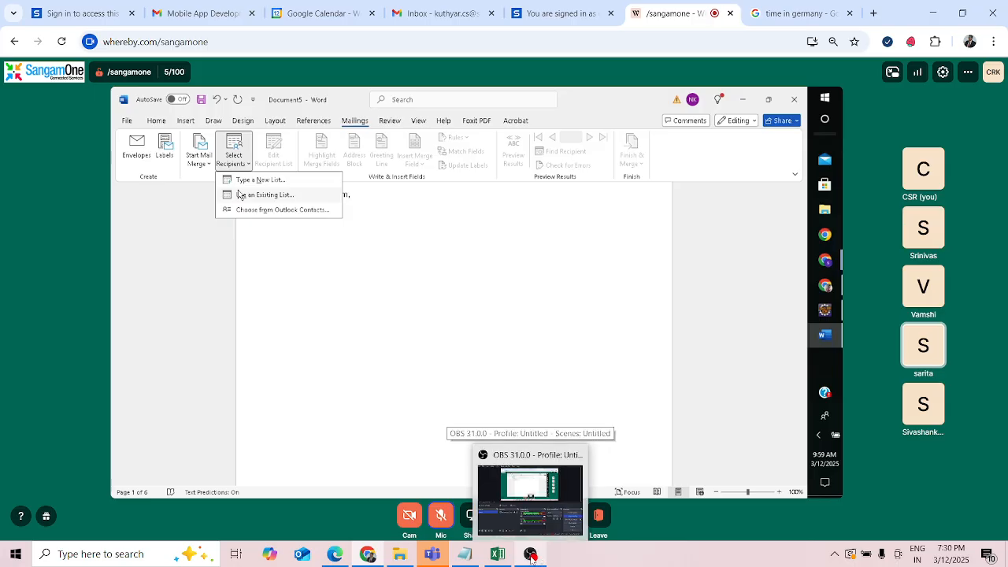
pyautogui.click(532, 558)
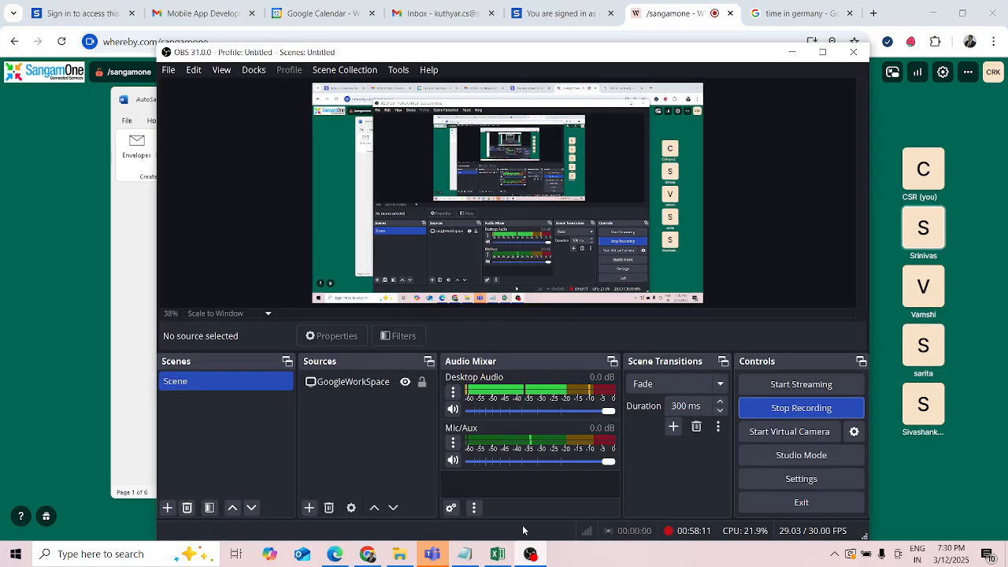
pyautogui.click(368, 555)
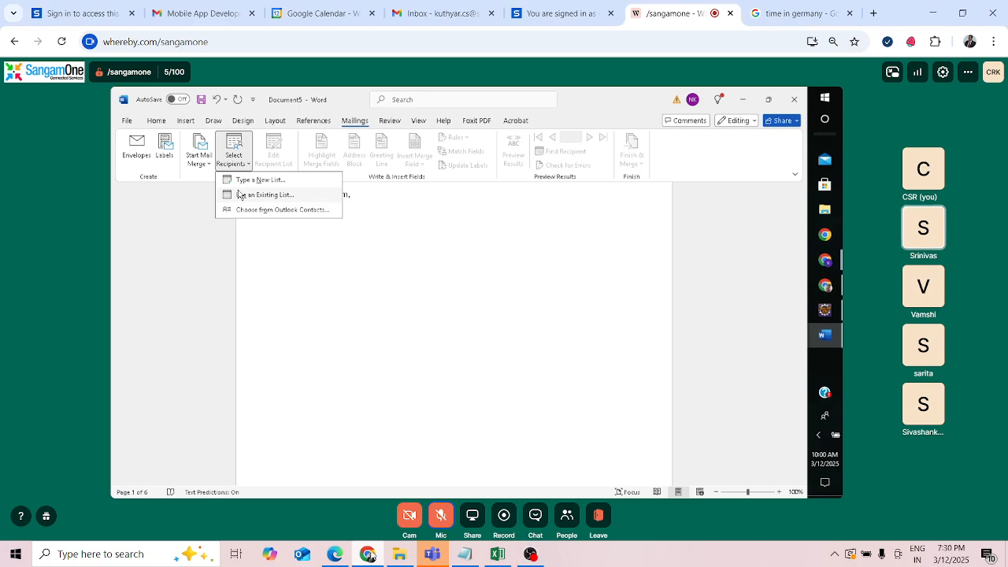
pyautogui.click(443, 523)
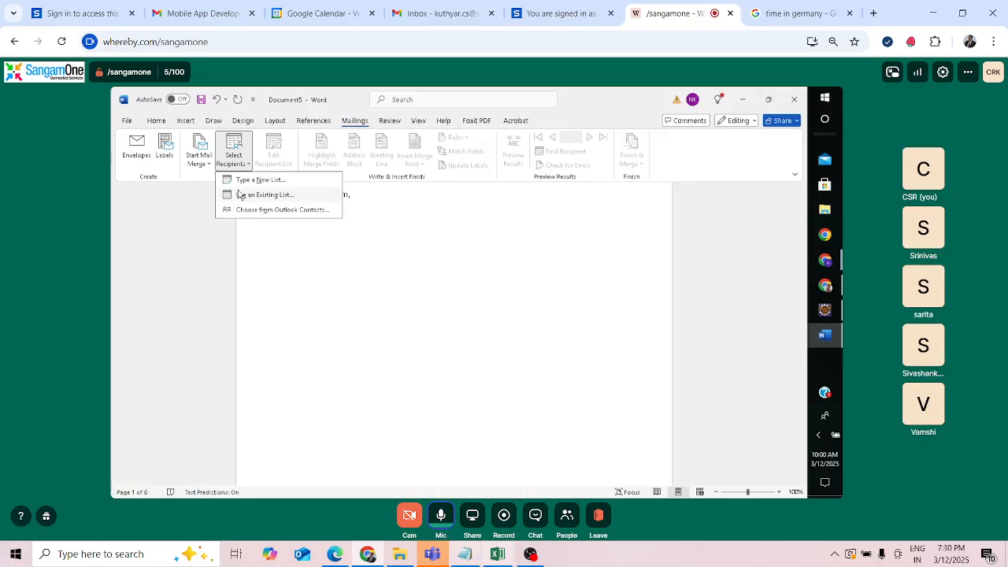
pyautogui.click(531, 556)
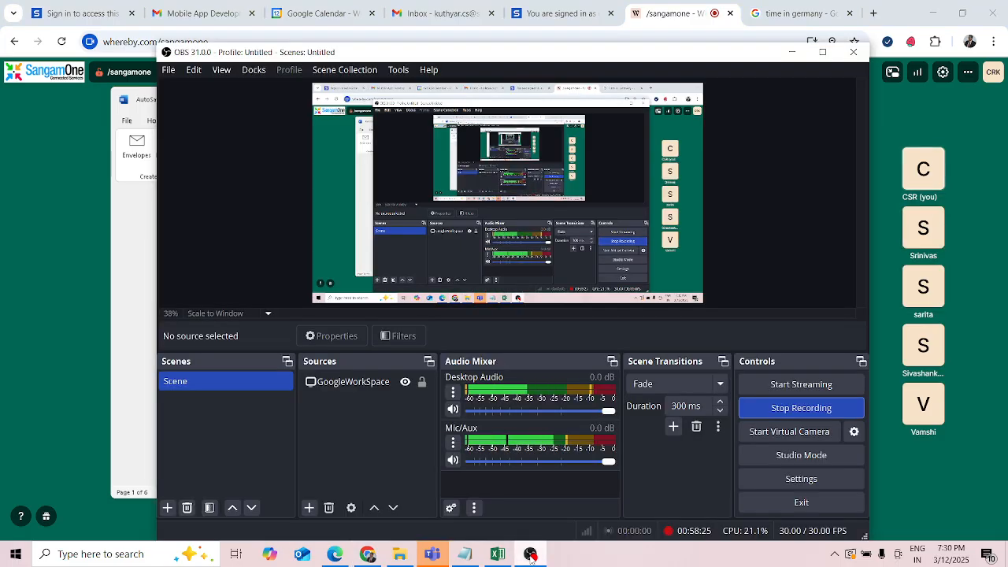